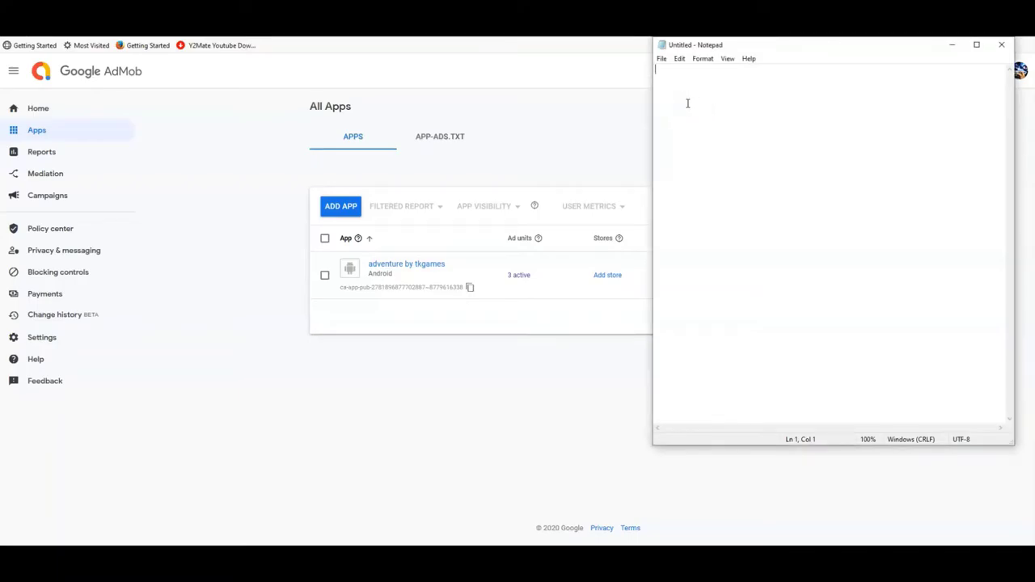
Step: Type notes 'first login to apps.admob.com' and 'i already have an app so my screen will be like this click add'
text(first )
text(log)
text(in to )
text(apps)
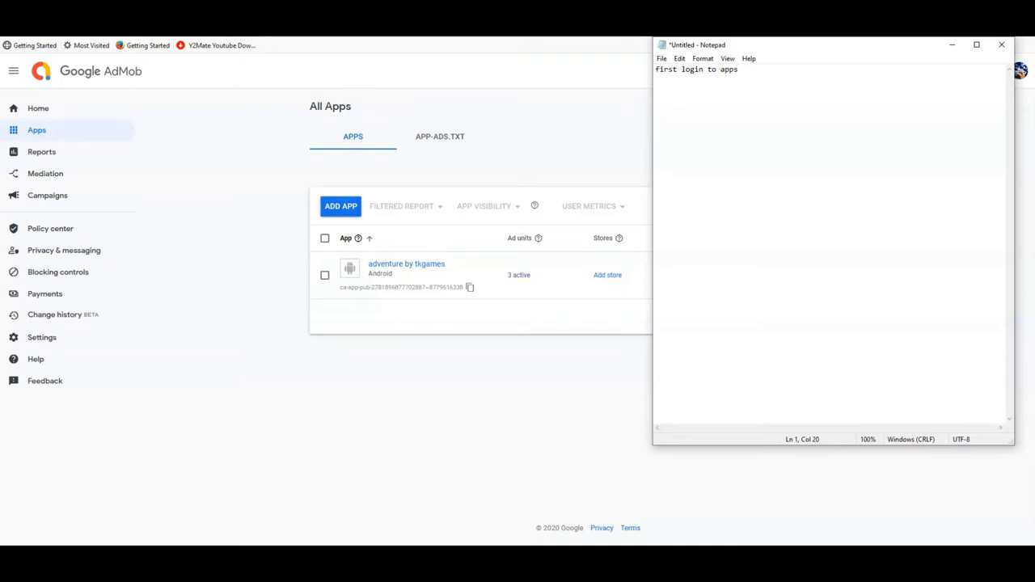
text(.)
text(admo)
text(b)
text(.com)
text(lrea)
text(dy )
text(have a)
text(n app s)
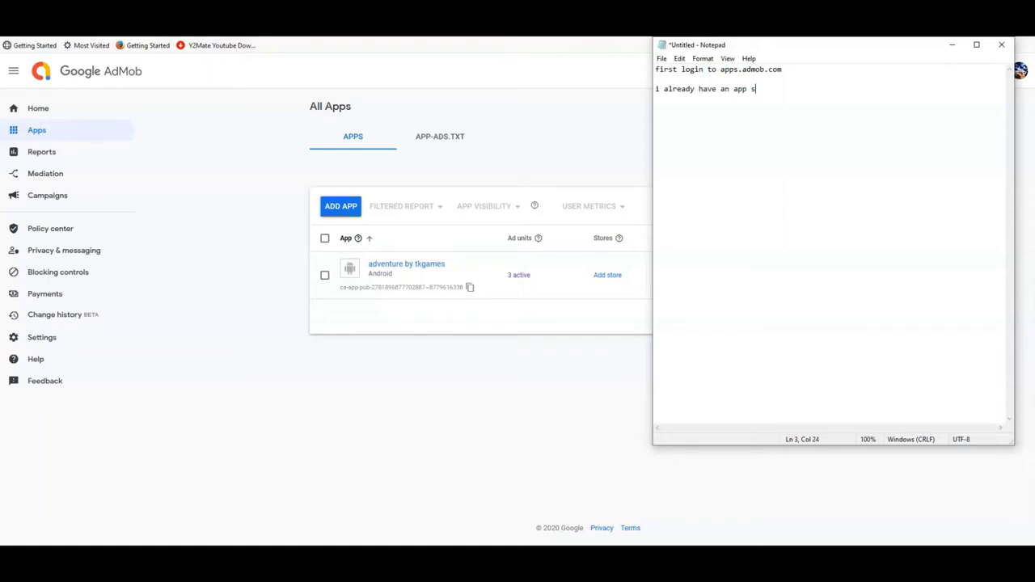
text(o my sc)
text(reen will)
text( be like t)
text(his )
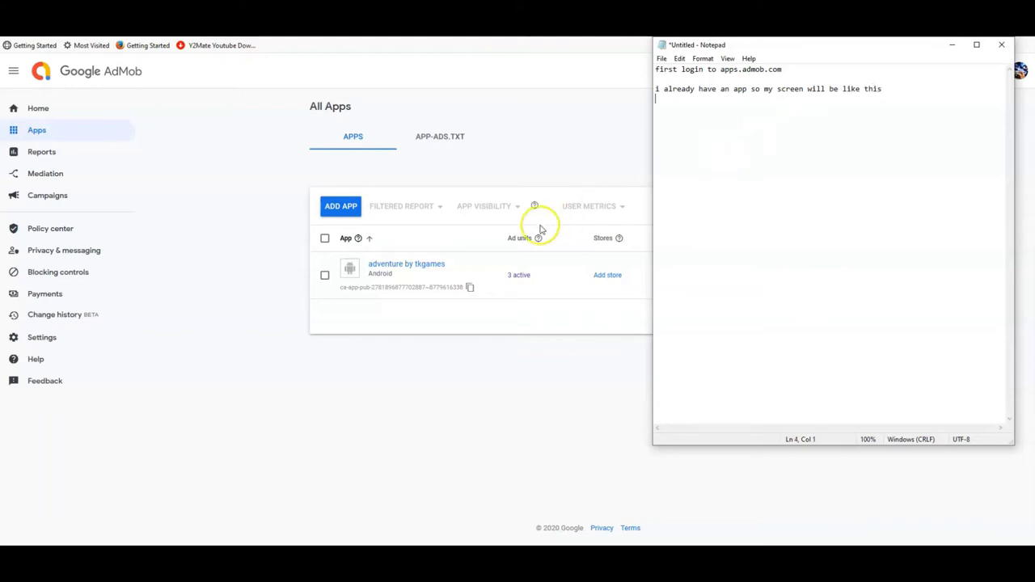
text(cli)
text(ck ad)
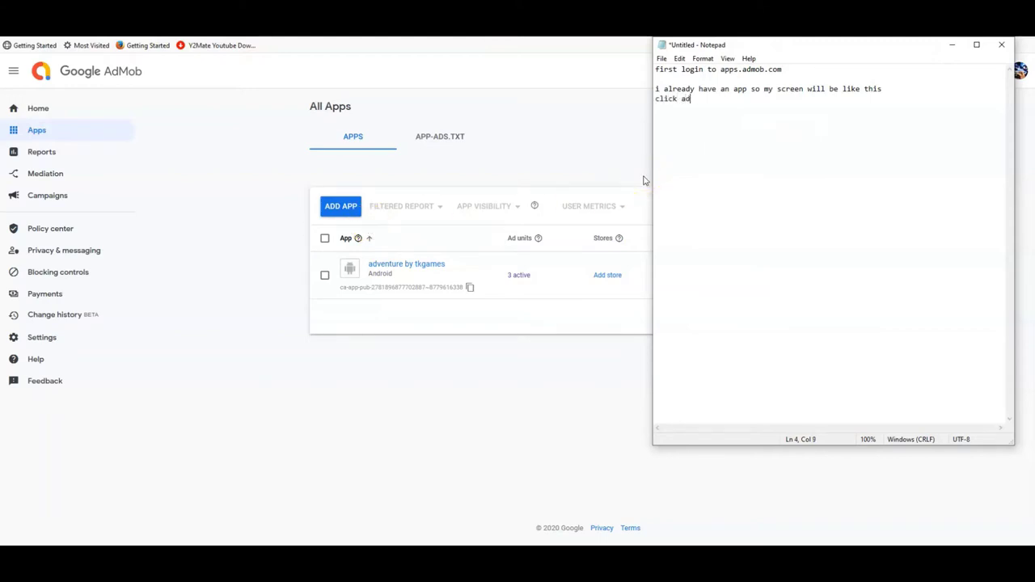
text(d app)
Step: Start a new app, note the platform choice in Notepad, and select Android as the platform
click(336, 208)
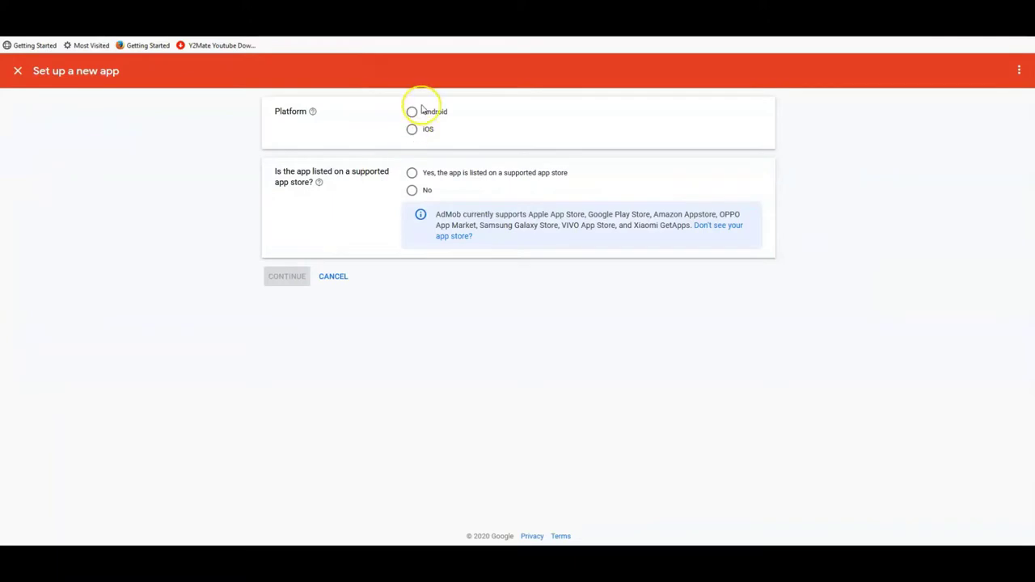
key(alt+Tab)
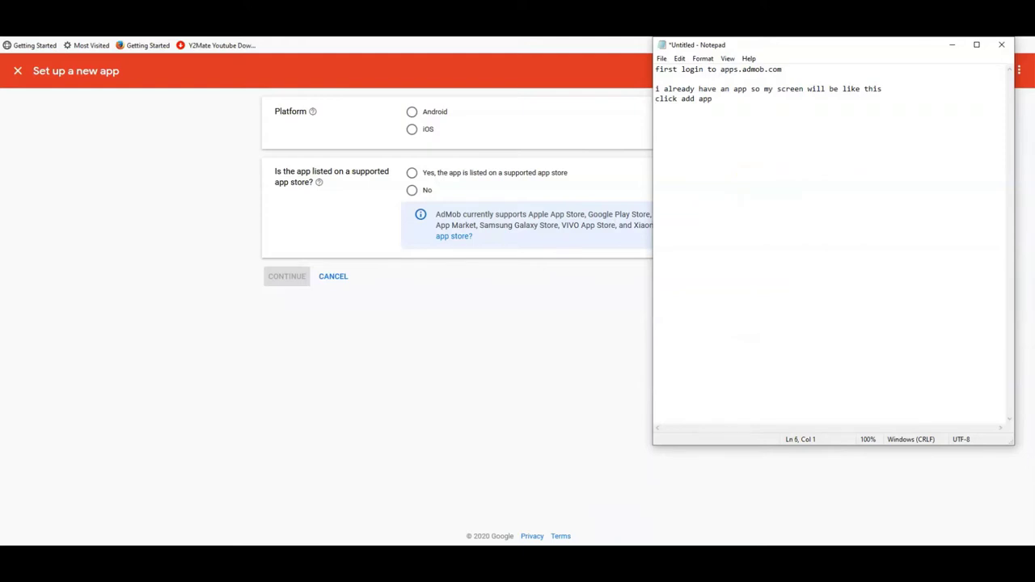
text(cli)
text(ck t)
text(he platf)
text(orm ei)
text(ther )
text(Adroid or Ios)
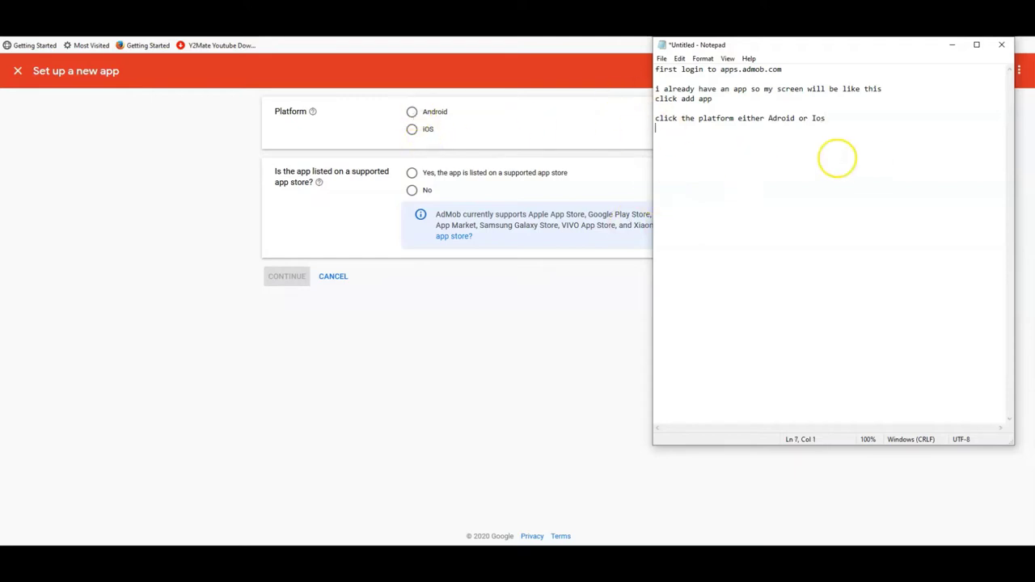
text(i this )
text(case i)
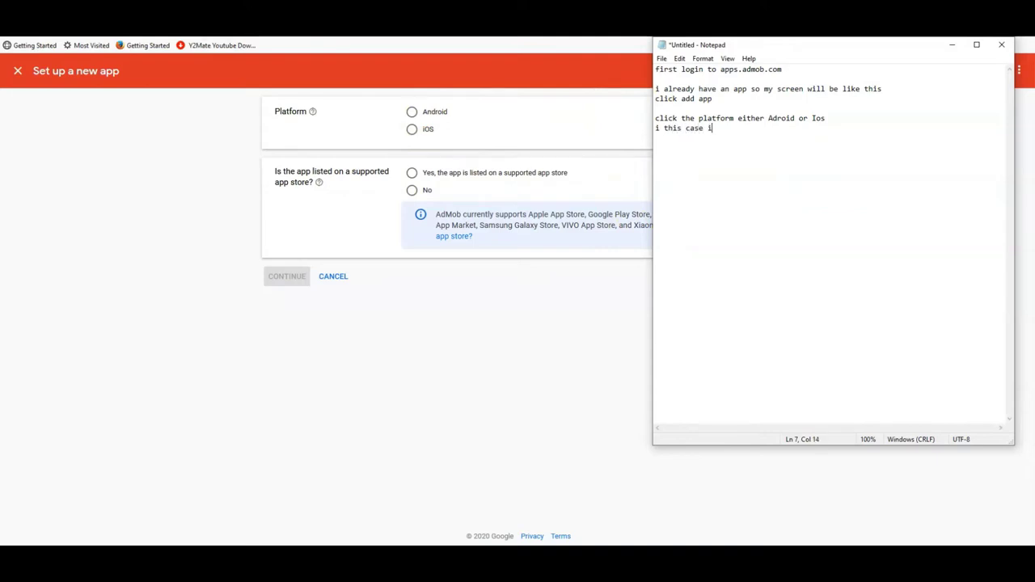
text( will cl)
text(ick andr)
text(oid only)
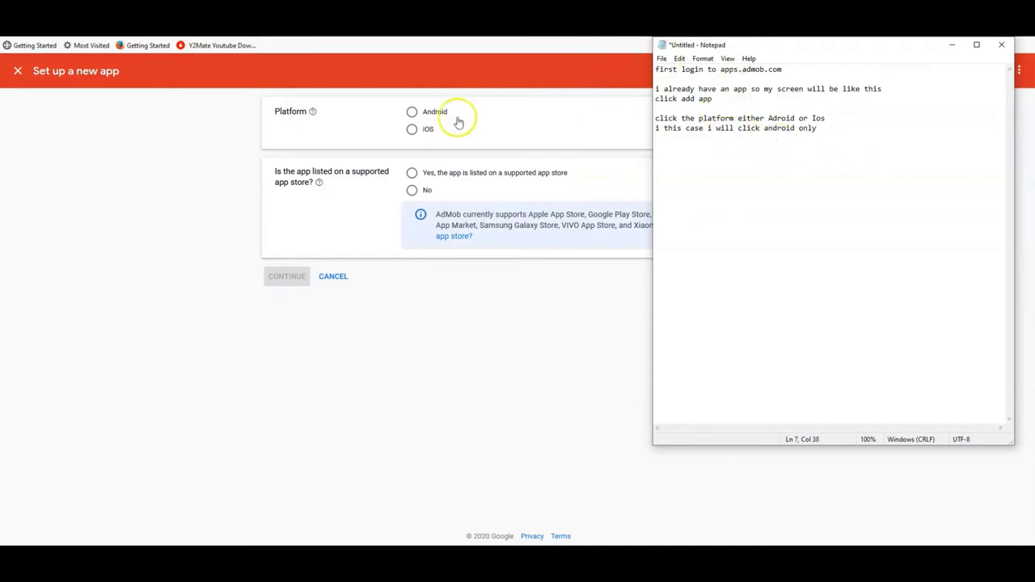
click(412, 115)
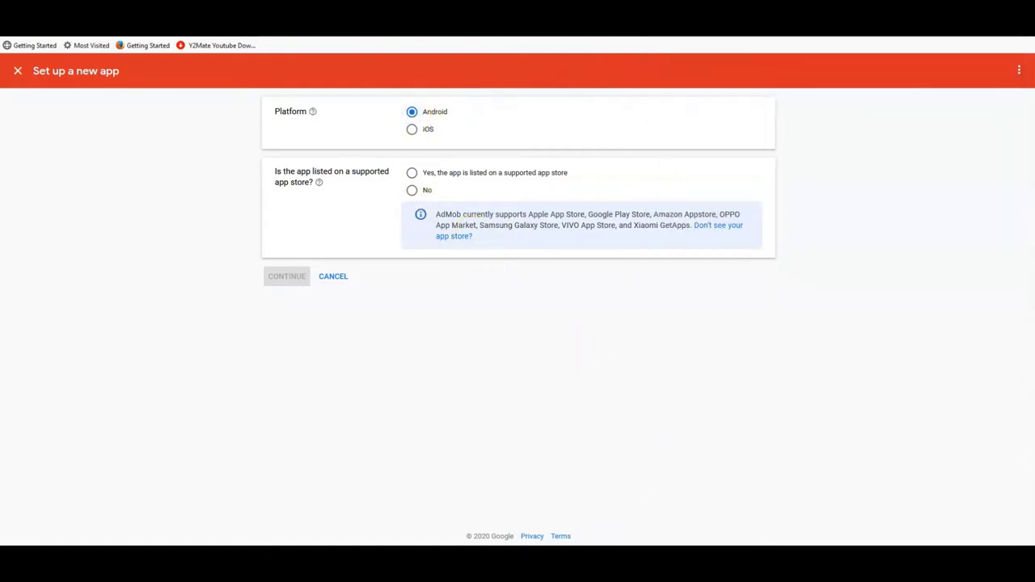
Step: Note 'click not listed on a supported app store', then answer No to the app store question
key(alt+Tab)
key(Return)
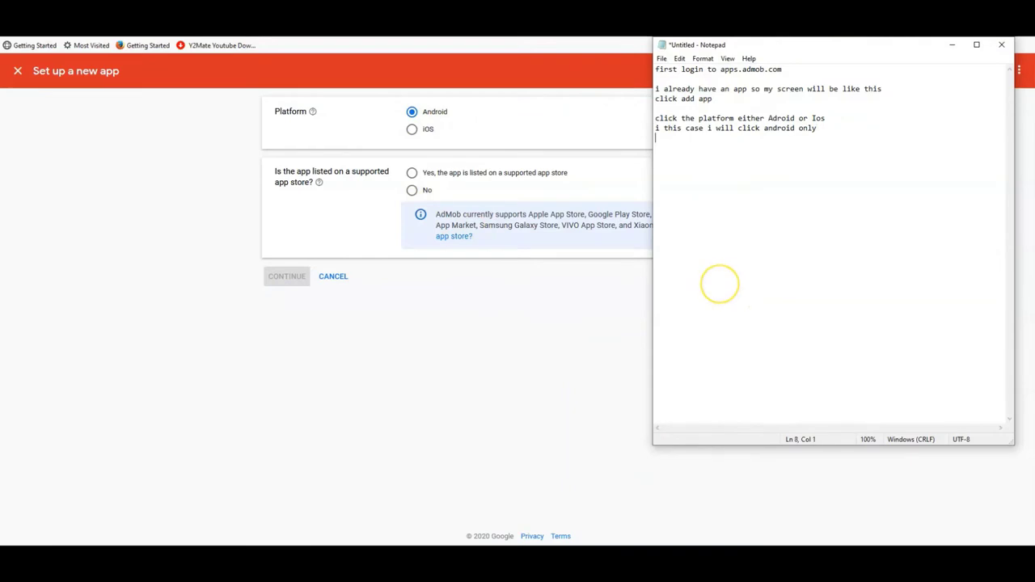
text(click)
text( not su)
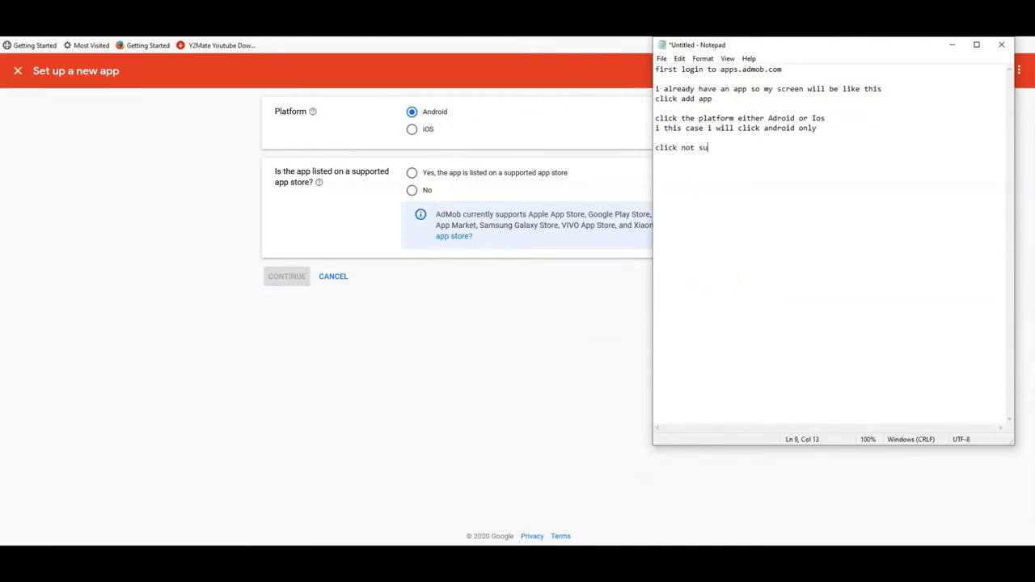
text(pported)
click(699, 148)
text(listed)
text( on )
text(a)
click(816, 154)
text(app )
text(store)
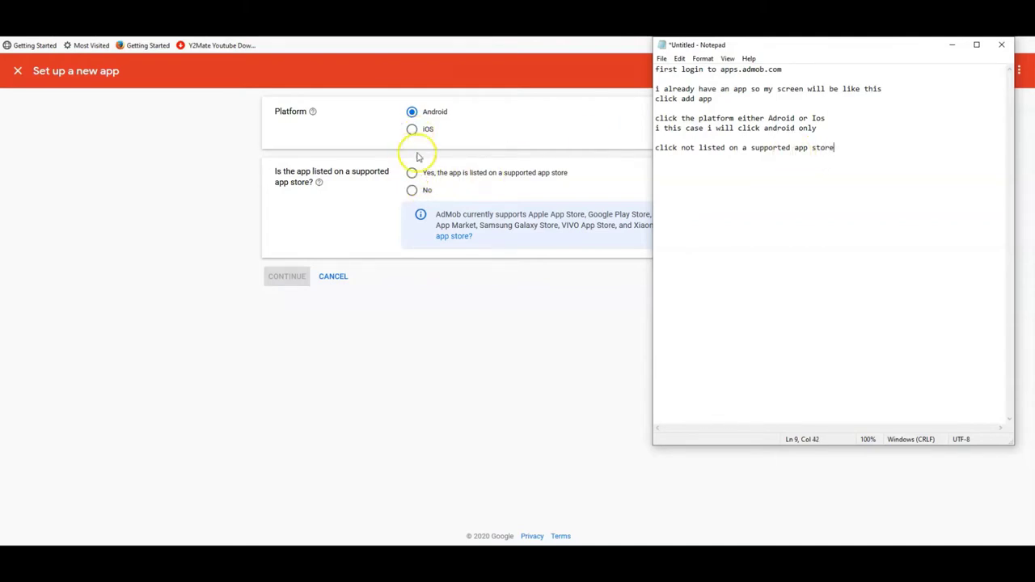
click(413, 191)
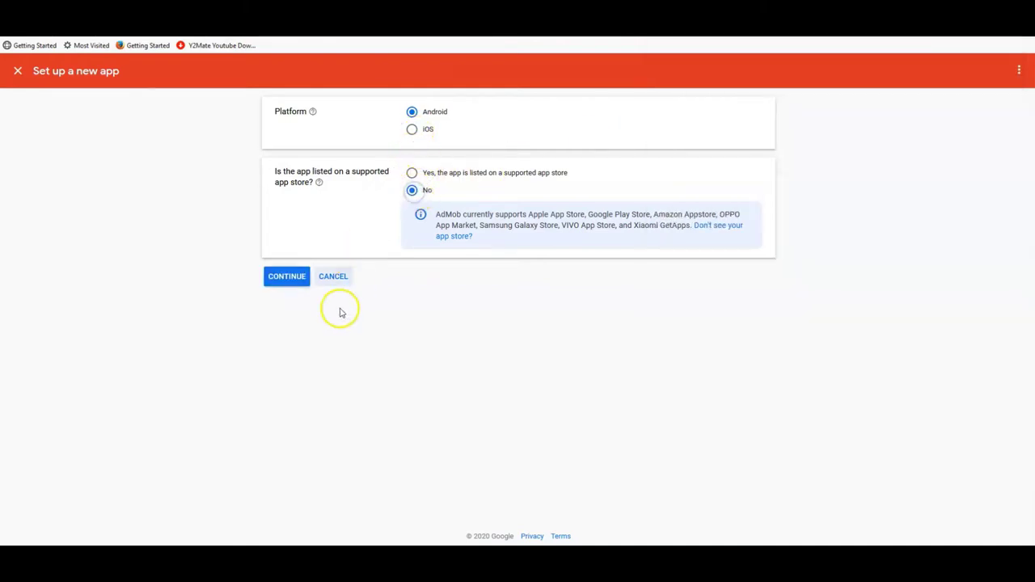
Step: Continue to app details, note 'give it a name lets say subscribe', and enter 'subscribe' as the app name
click(289, 279)
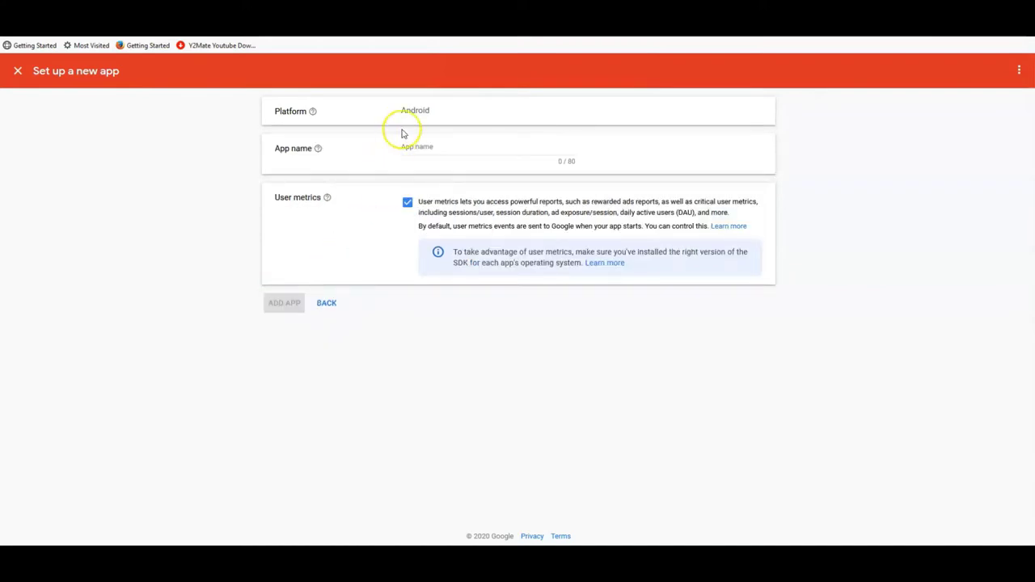
click(413, 150)
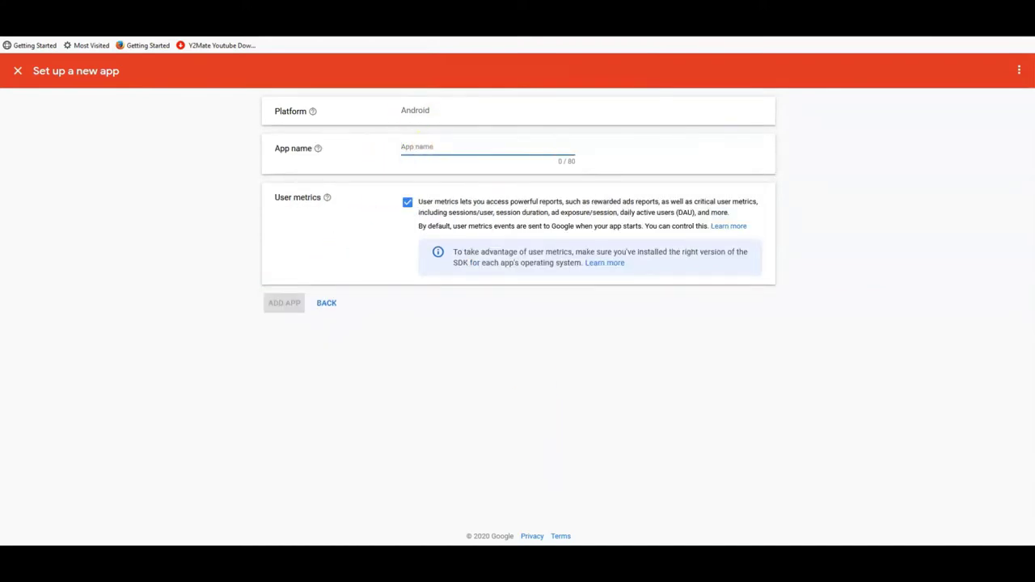
key(alt+Tab)
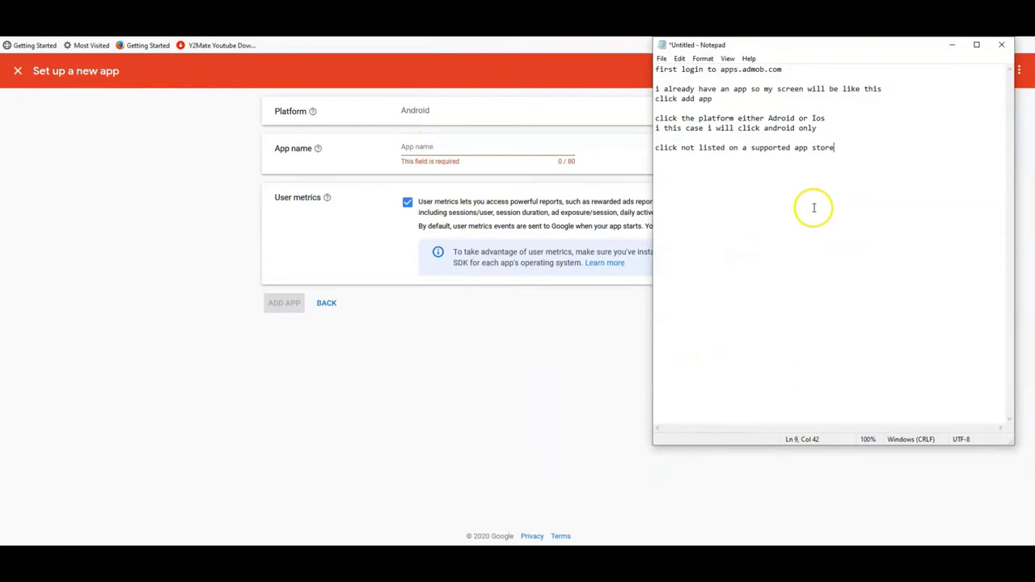
key(Return)
text(gi)
text(ve it a )
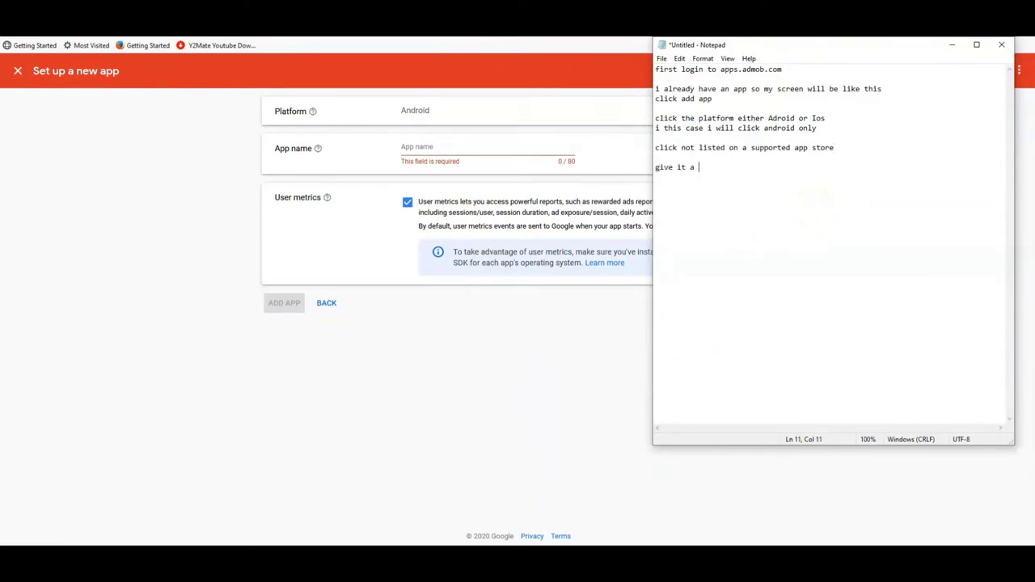
text(name )
text(le)
text(ts say s)
text(u)
text(bscribe)
text(:-)
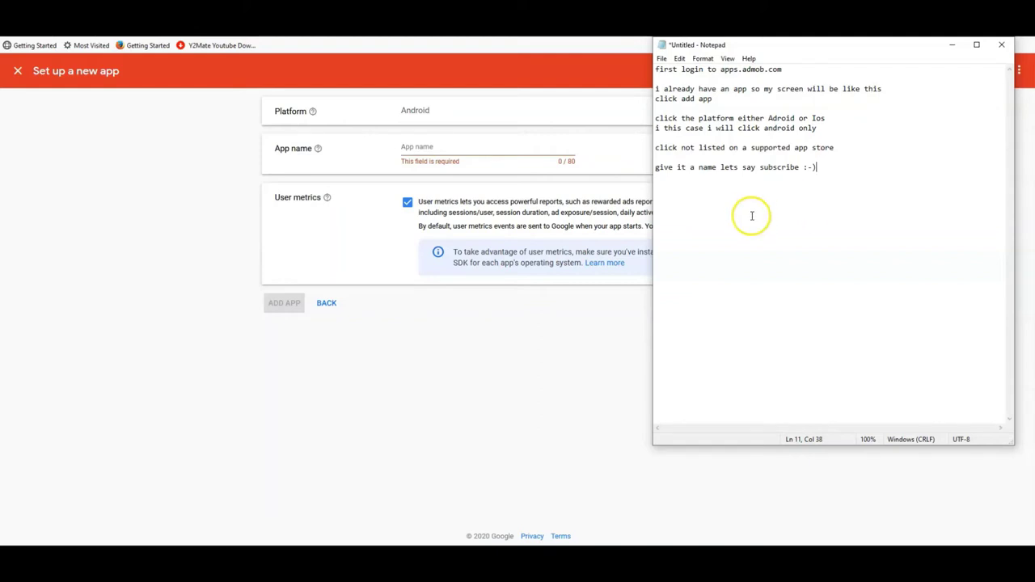
click(459, 146)
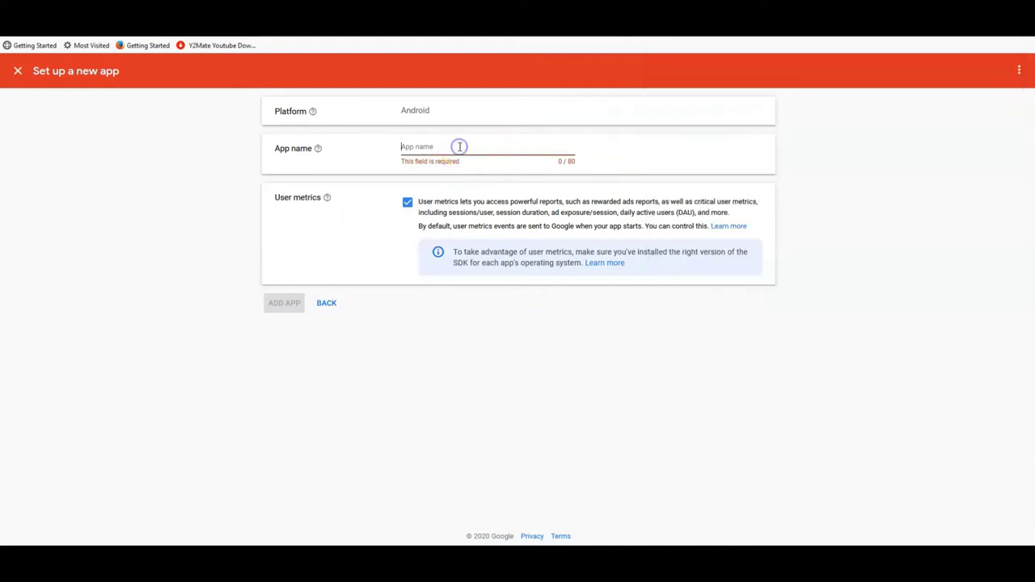
text(subscri)
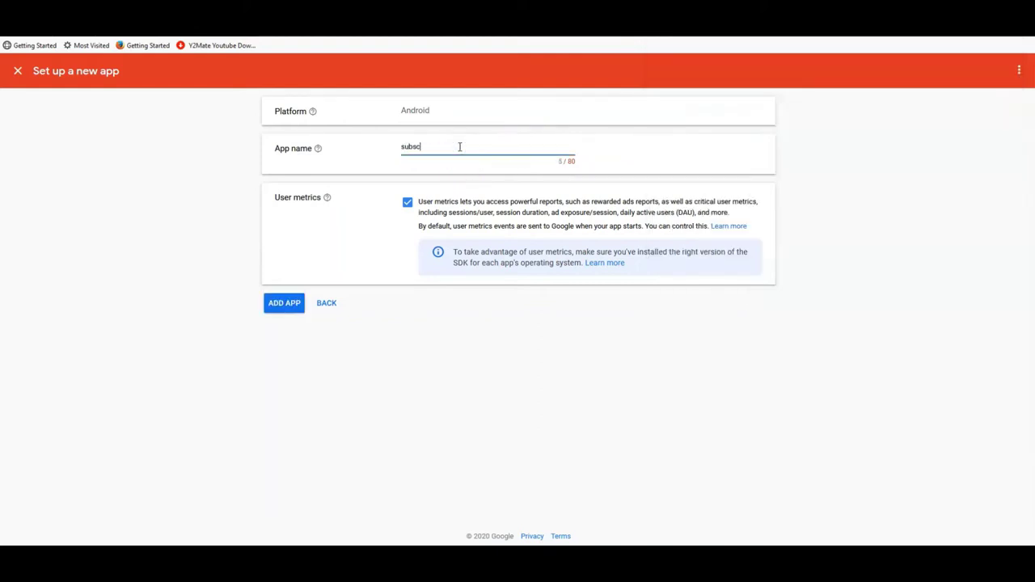
text(be)
Step: Add the 'subscribe' app, finish setup, and open its App overview
click(294, 304)
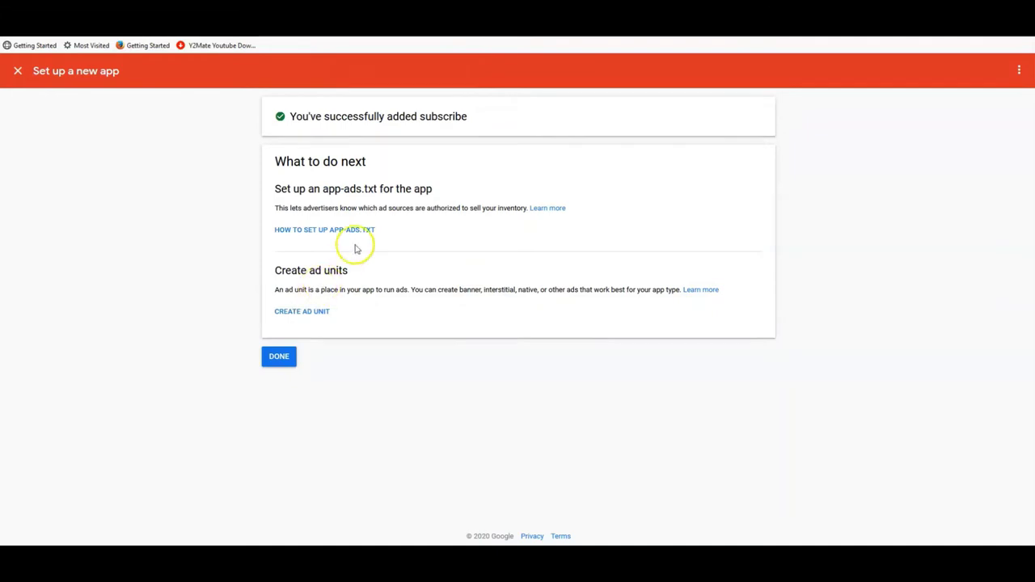
click(288, 363)
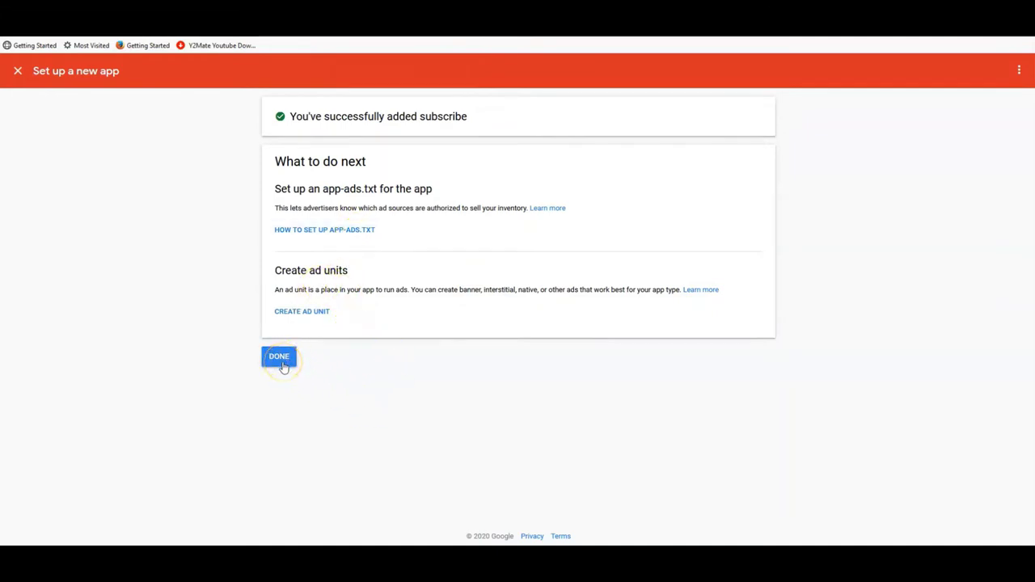
click(283, 365)
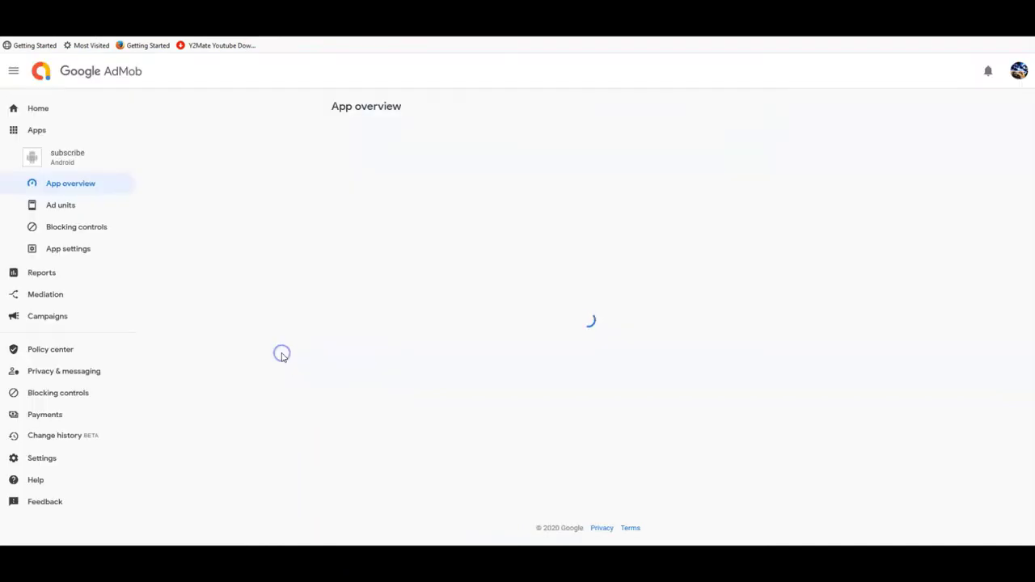
click(338, 349)
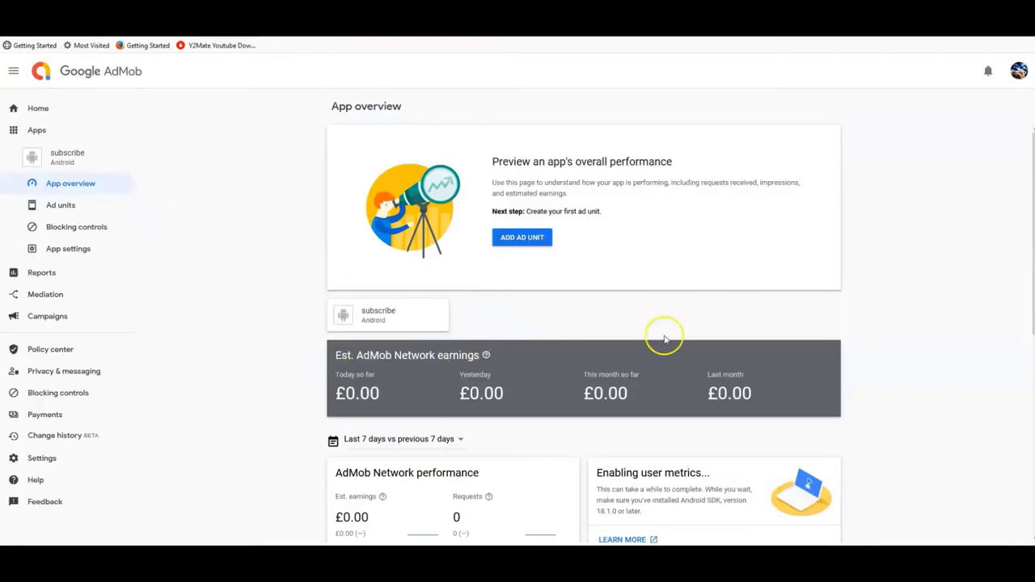
Step: Add the note 'thats done' on a new line in Notepad
key(alt+Tab)
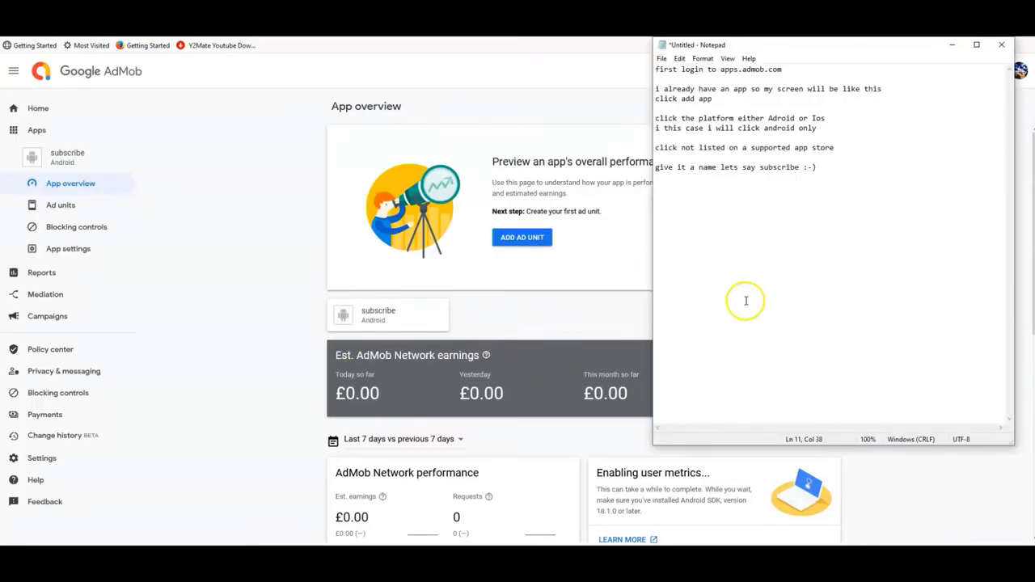
key(Return)
text(thats )
text(do)
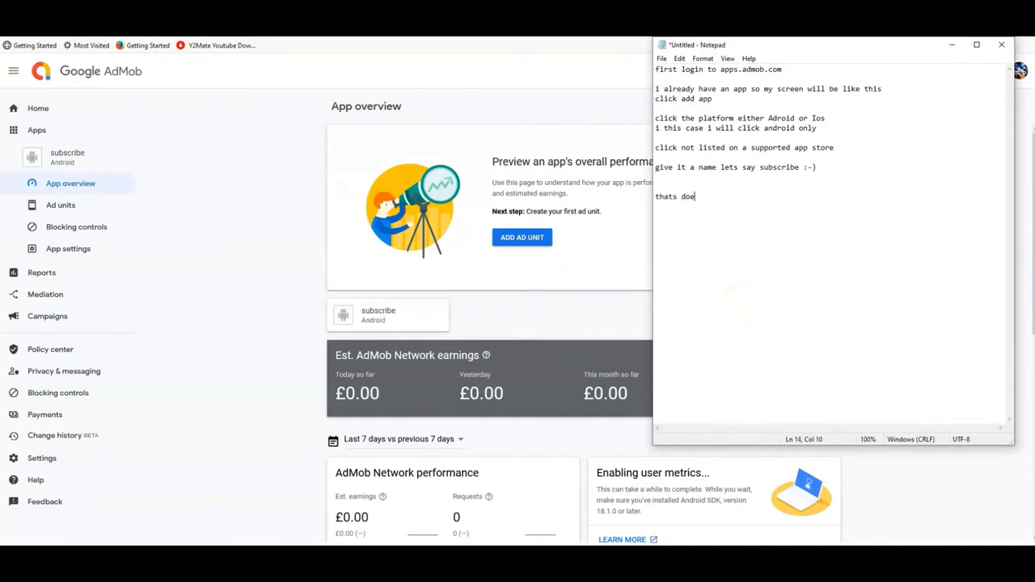
text(ne!)
click(37, 131)
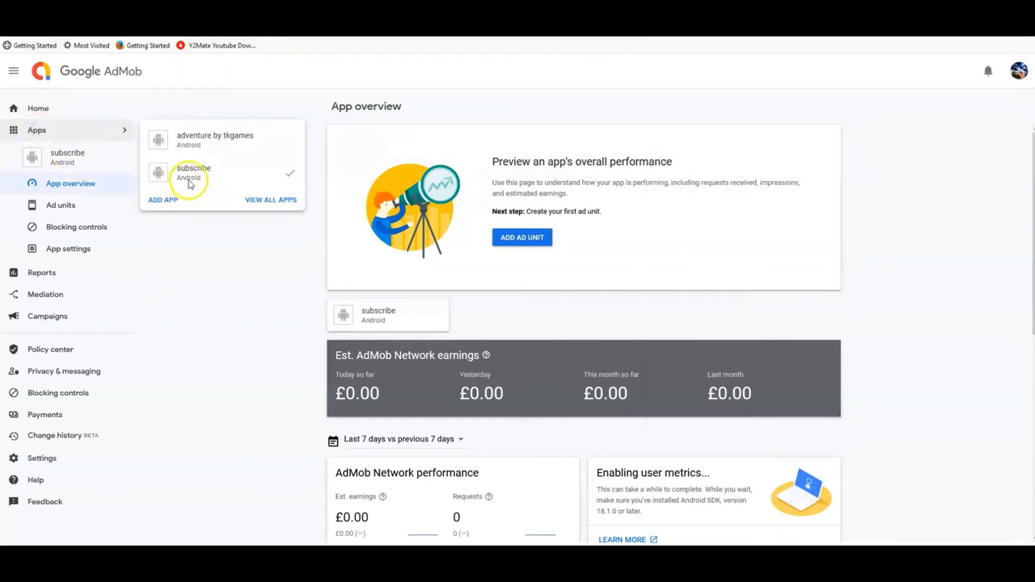
click(260, 200)
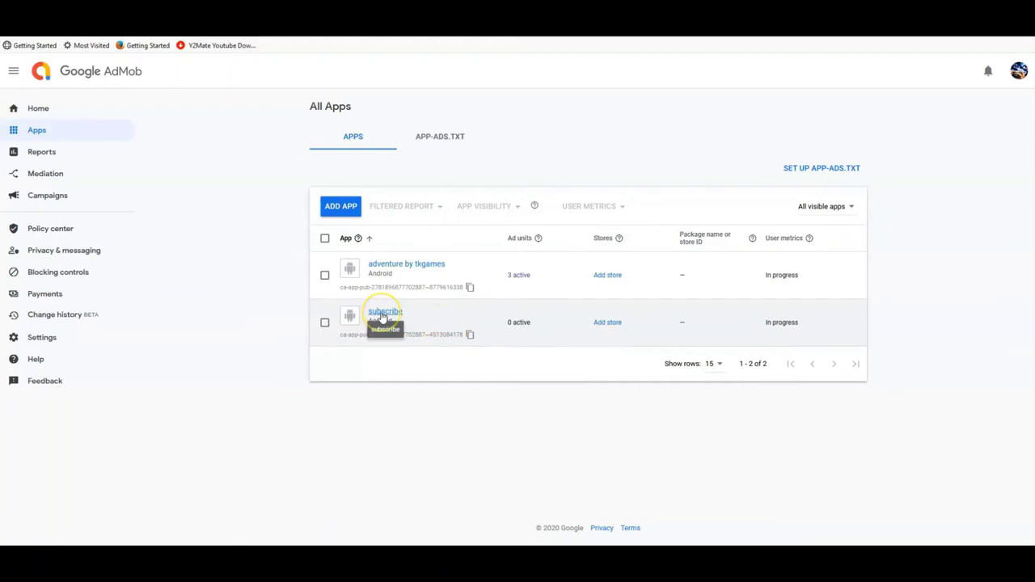
click(384, 313)
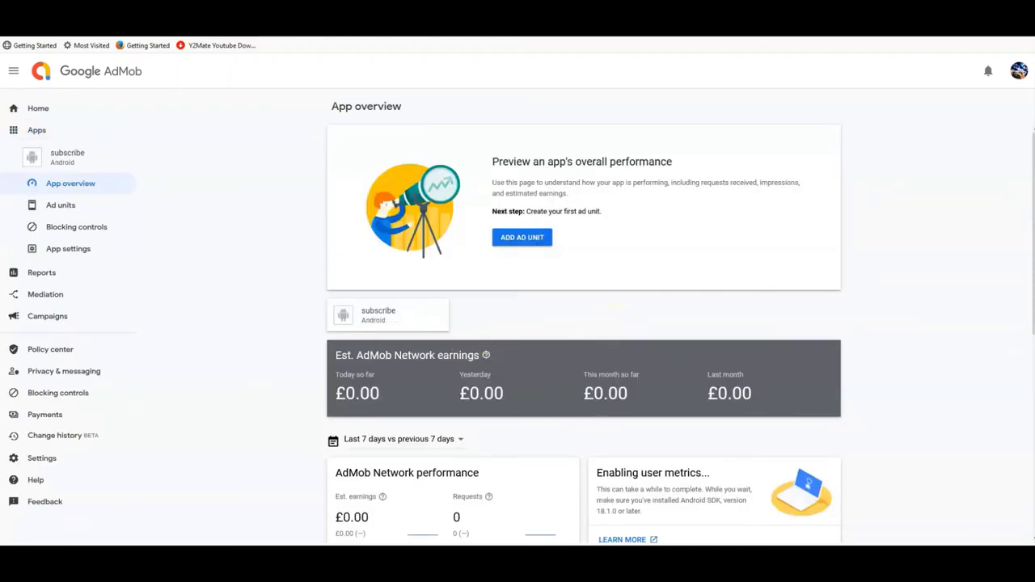
click(612, 525)
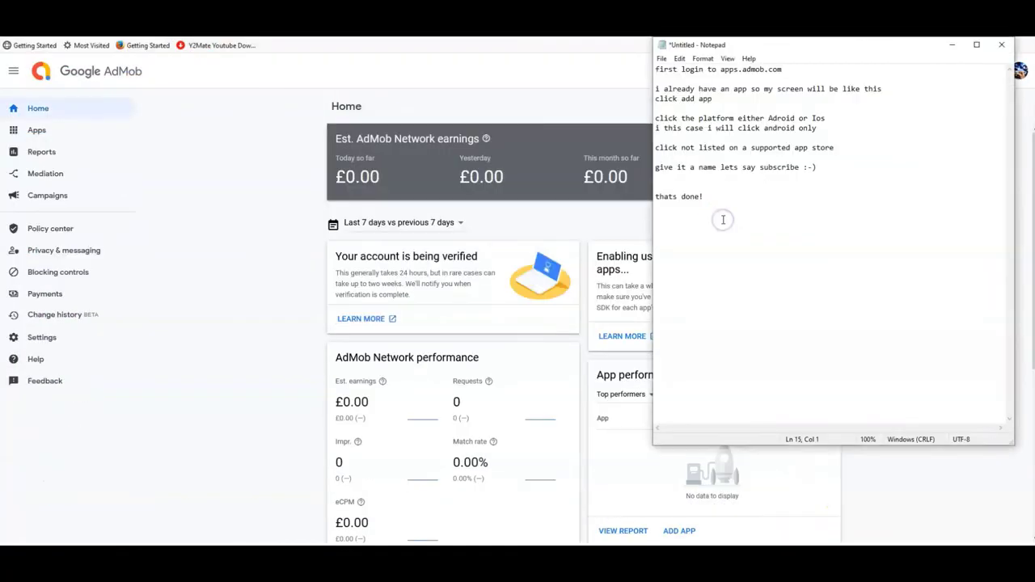
Step: Type the note 'Now to create the Banner and Interstitial and reward' followed by 'click the app'
text(Now)
text( tocrea)
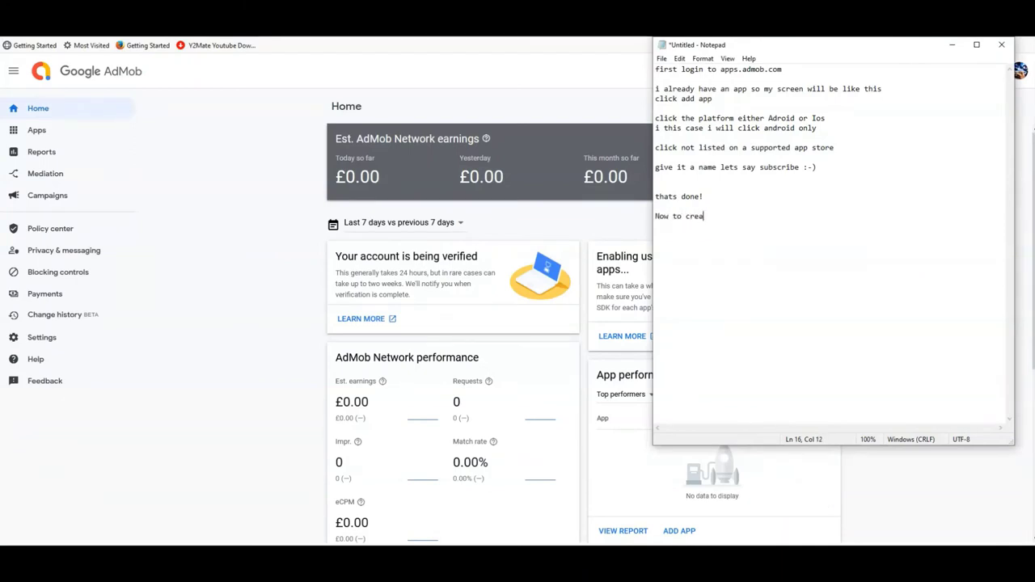
text(te t)
text(he Ba)
text(nner a)
text(nd )
text(n)
text(tersti)
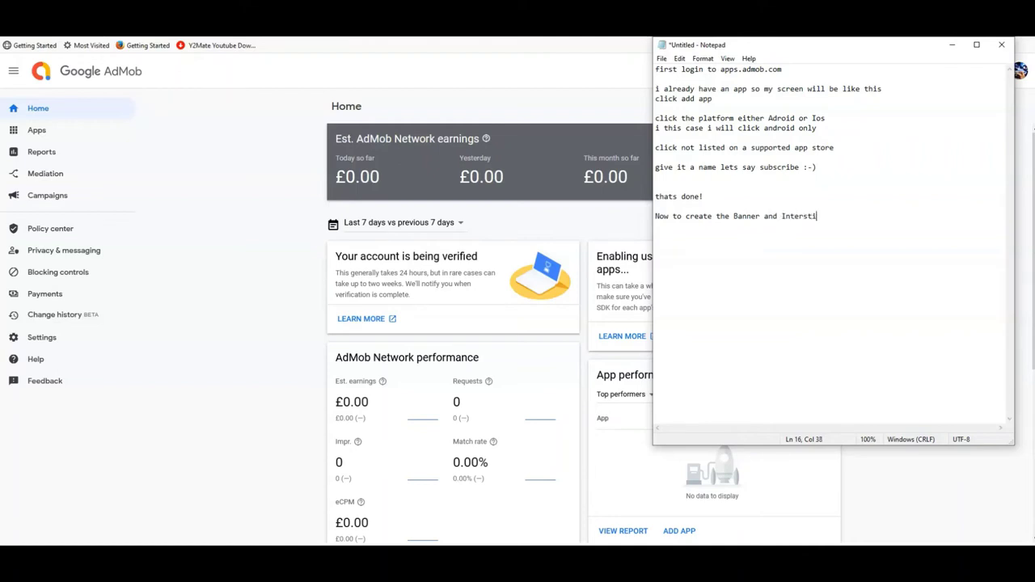
text(tial )
text(r)
text(and r)
text(wa)
text(lick th)
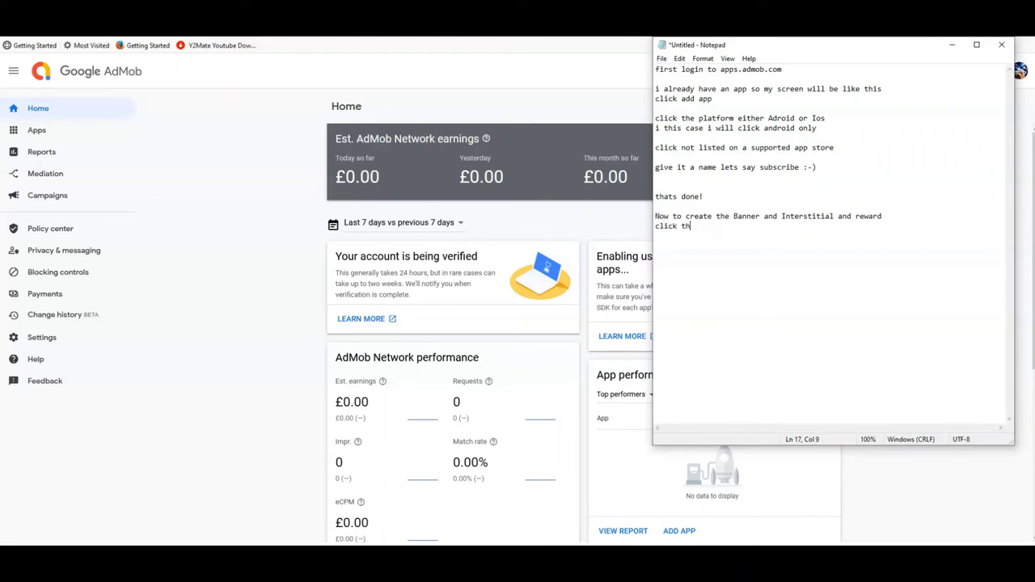
text(e app)
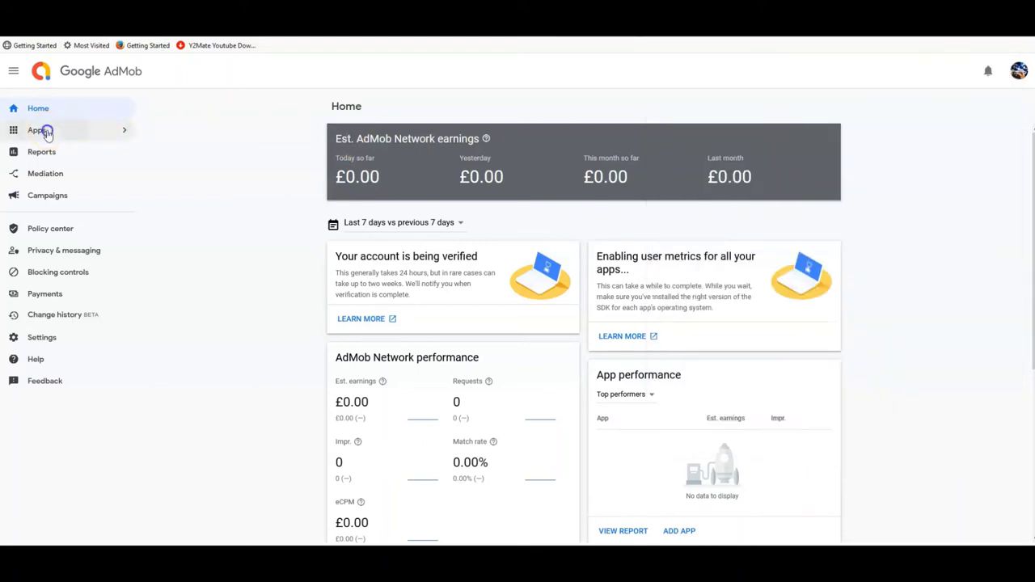
Step: Open the subscribe app from Apps and note 'now click Add Ad Unit'
click(46, 132)
click(186, 172)
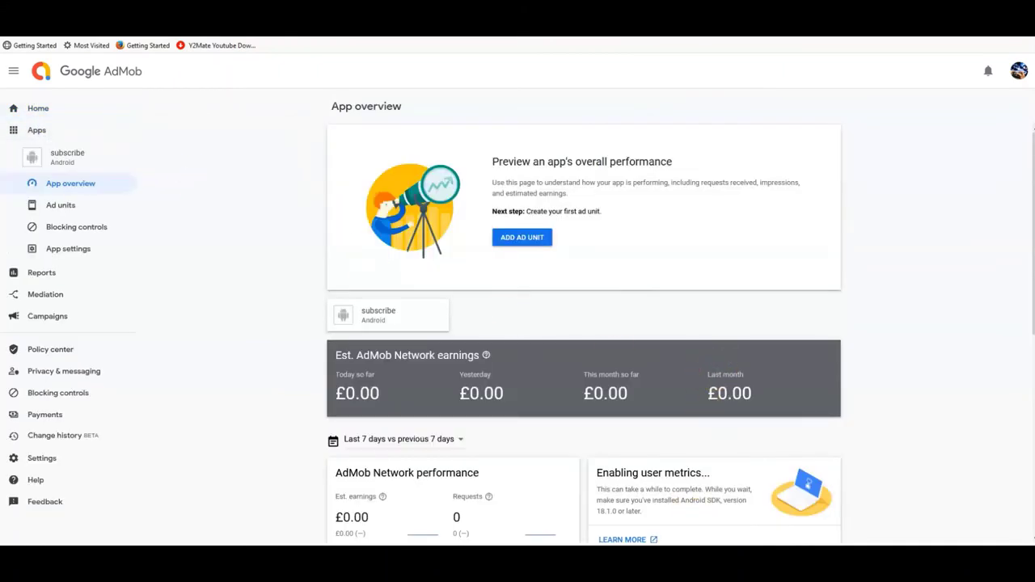
key(alt+Tab)
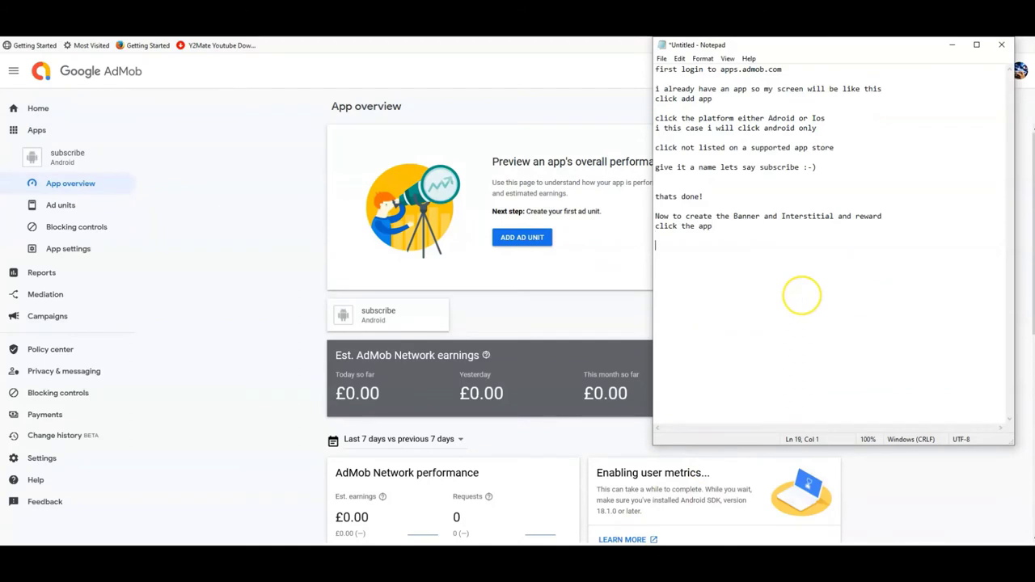
text(now c)
text(lick )
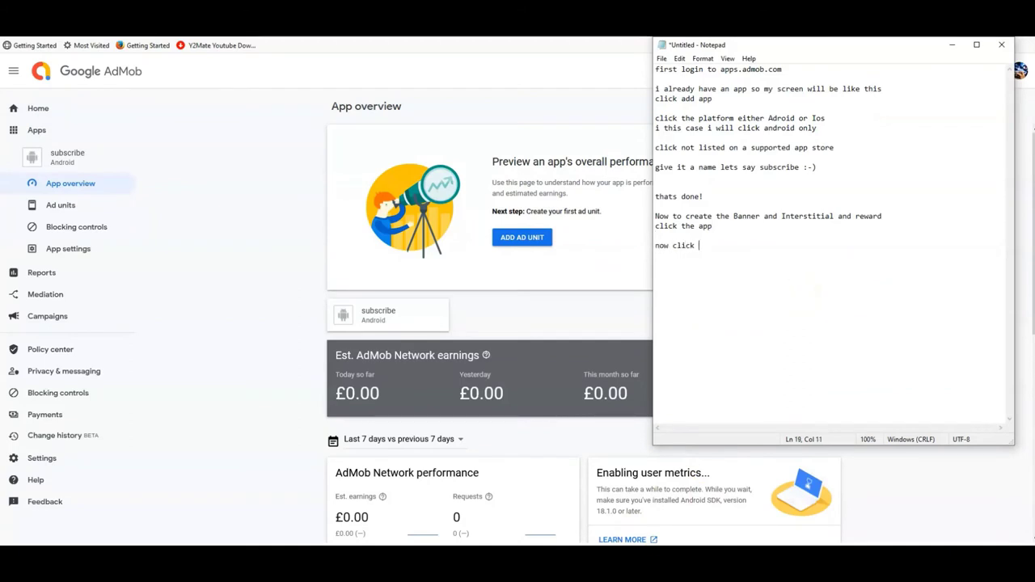
text(Add Ad )
text(Un)
text(it)
Step: Start a new ad unit, note 'now click banner', and choose the Banner format
click(538, 255)
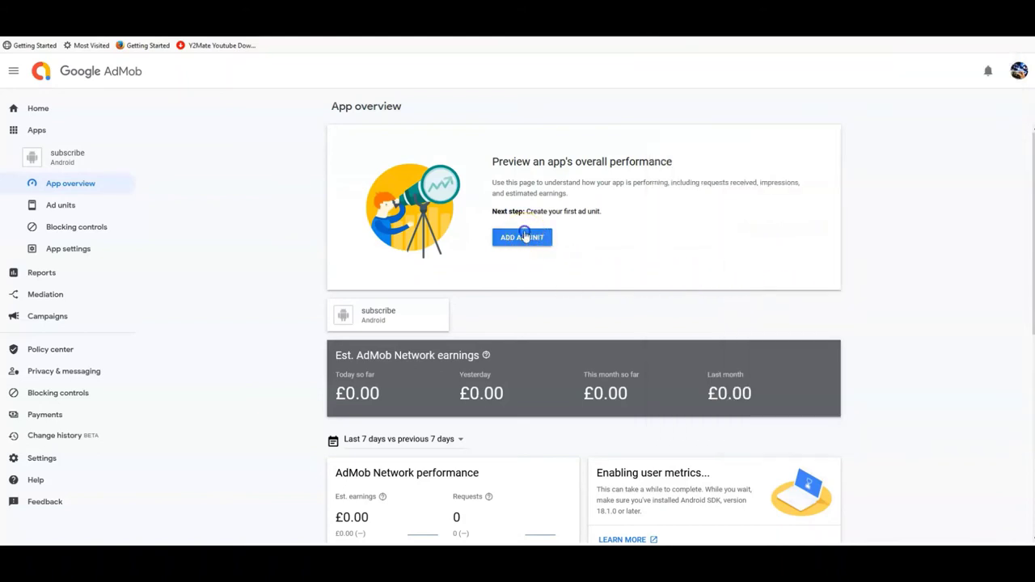
click(522, 236)
key(alt+Tab)
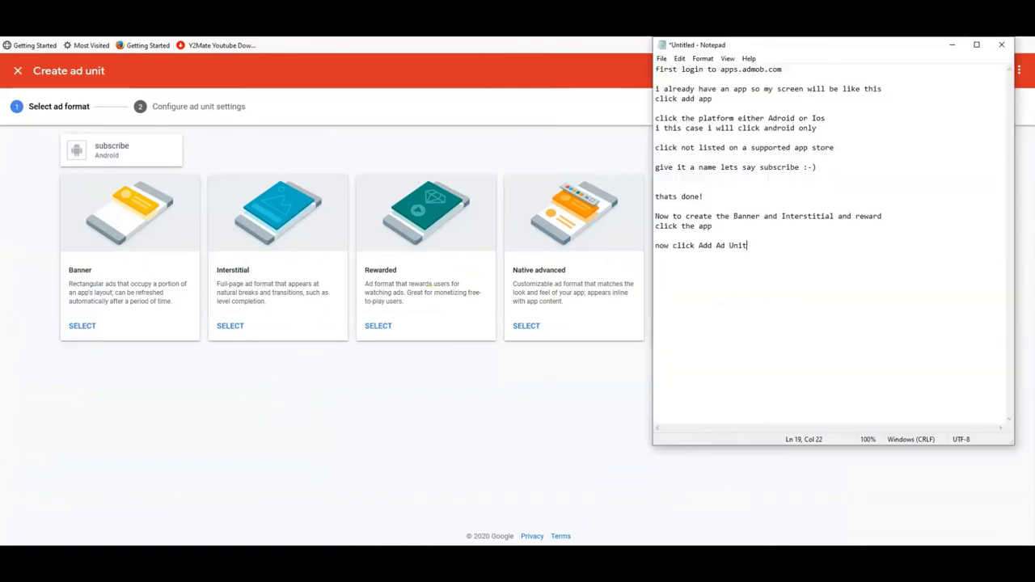
key(Return)
text(now c)
text(lick ba)
text(nn)
text(er)
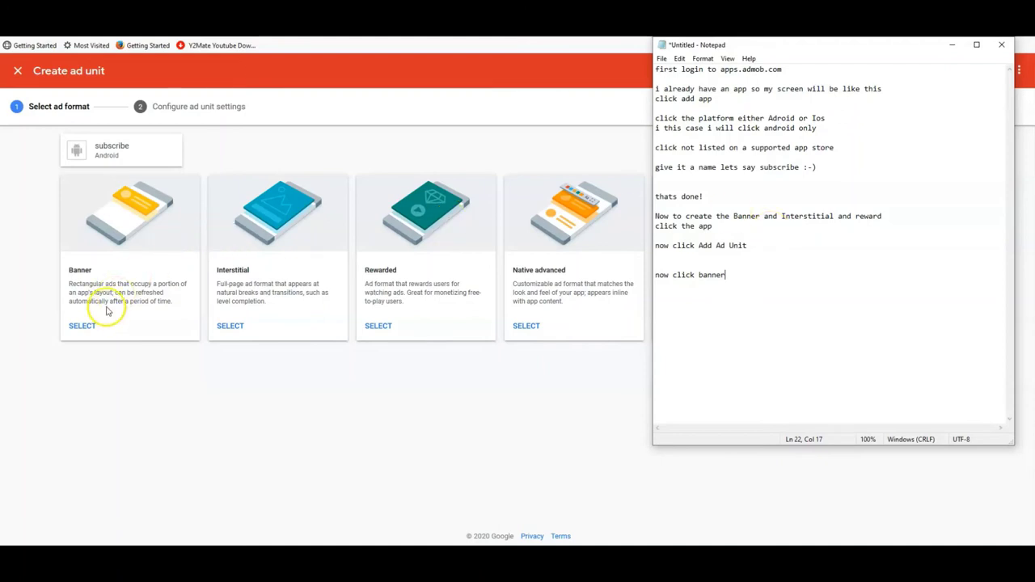
click(91, 326)
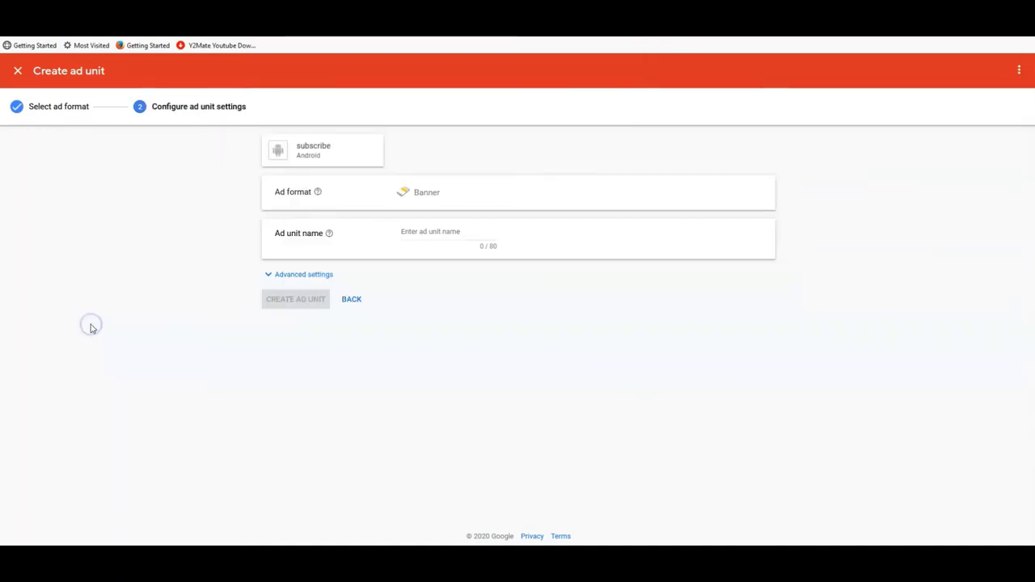
Step: Note 'give it a name lets say', then name the Banner ad unit '1' and create it
click(419, 235)
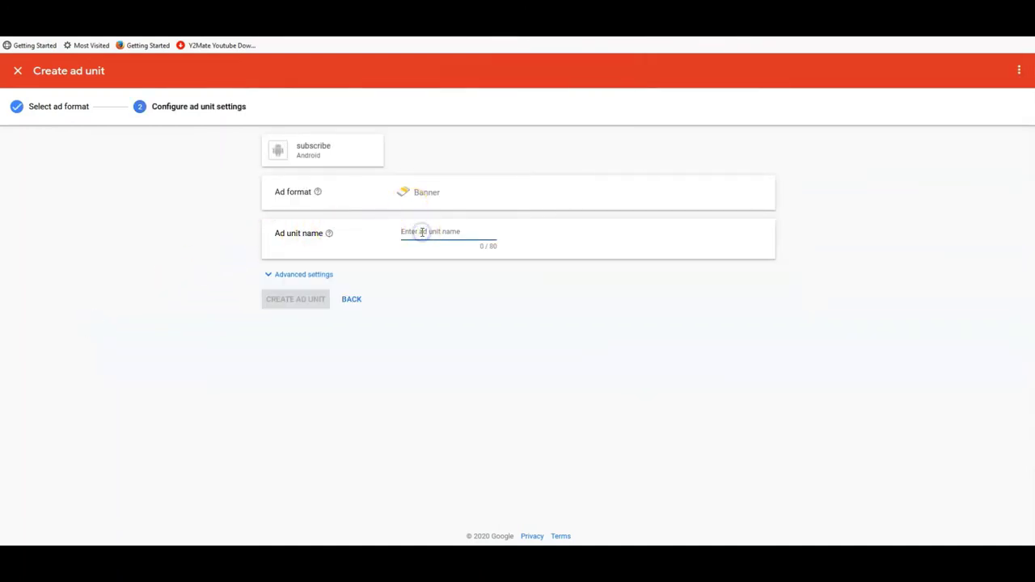
key(alt+Tab)
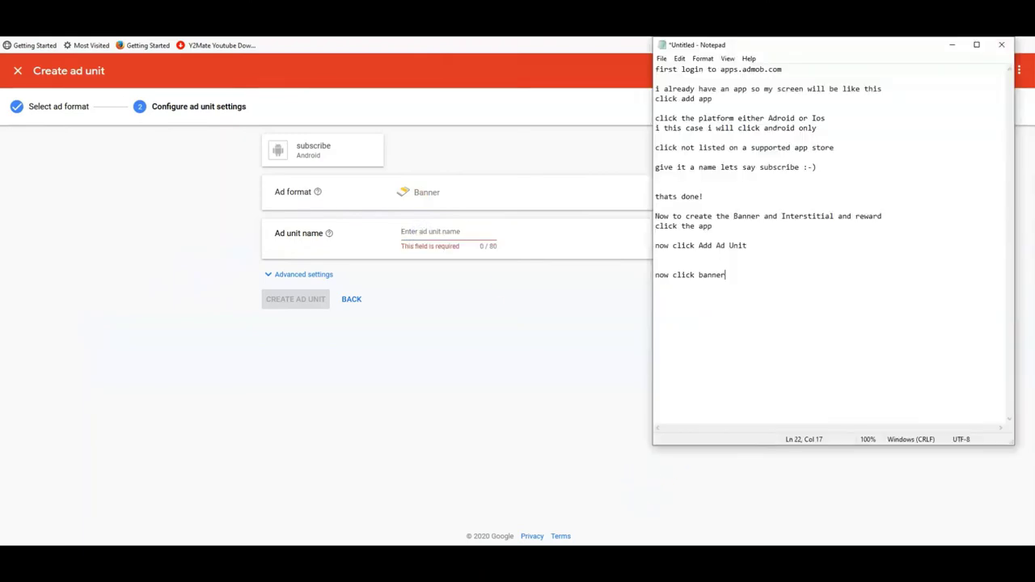
key(Return)
text(gi)
text(ve it a )
text(name )
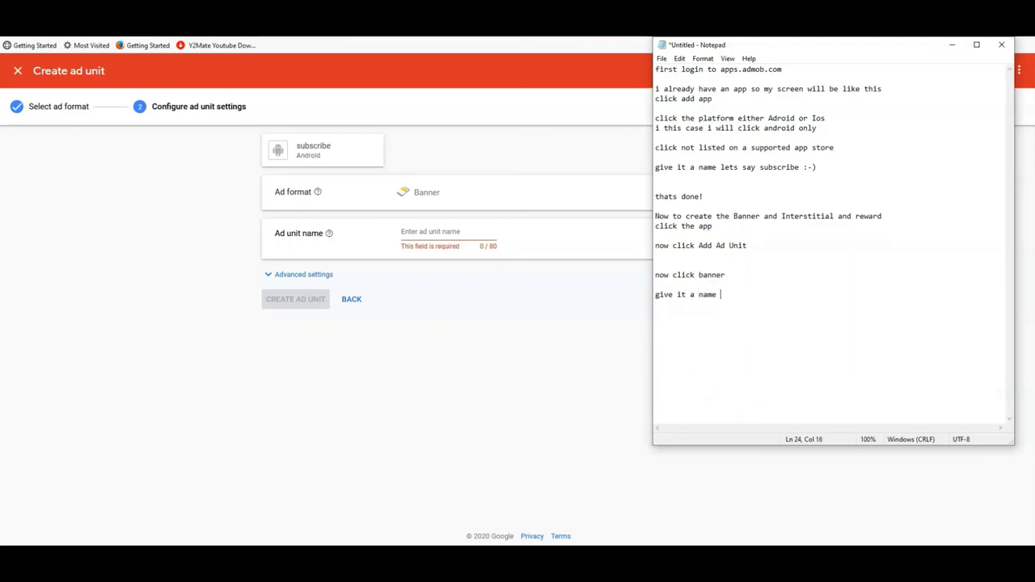
text(lets s)
text(ay 1)
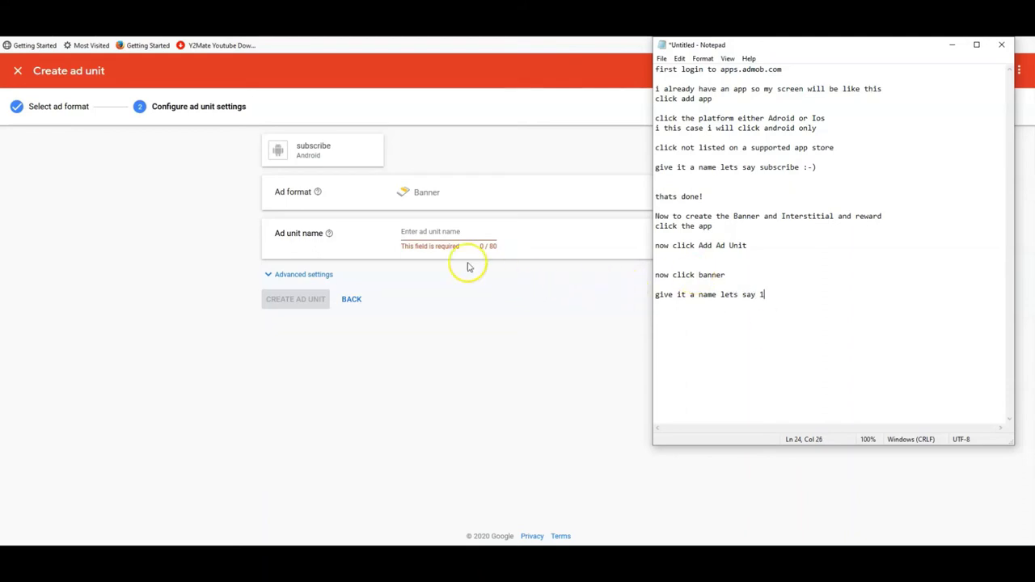
click(435, 231)
text(1)
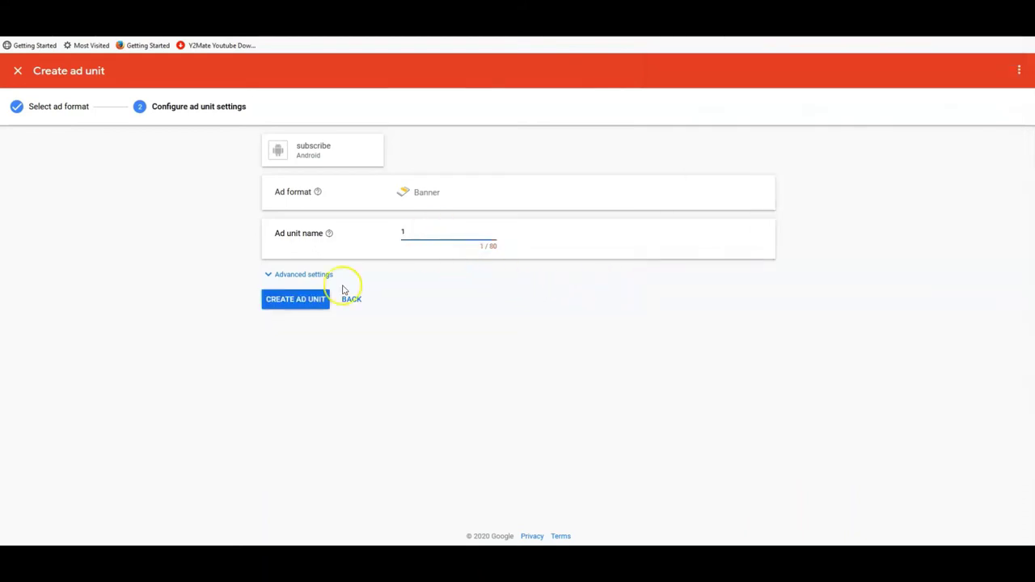
click(308, 299)
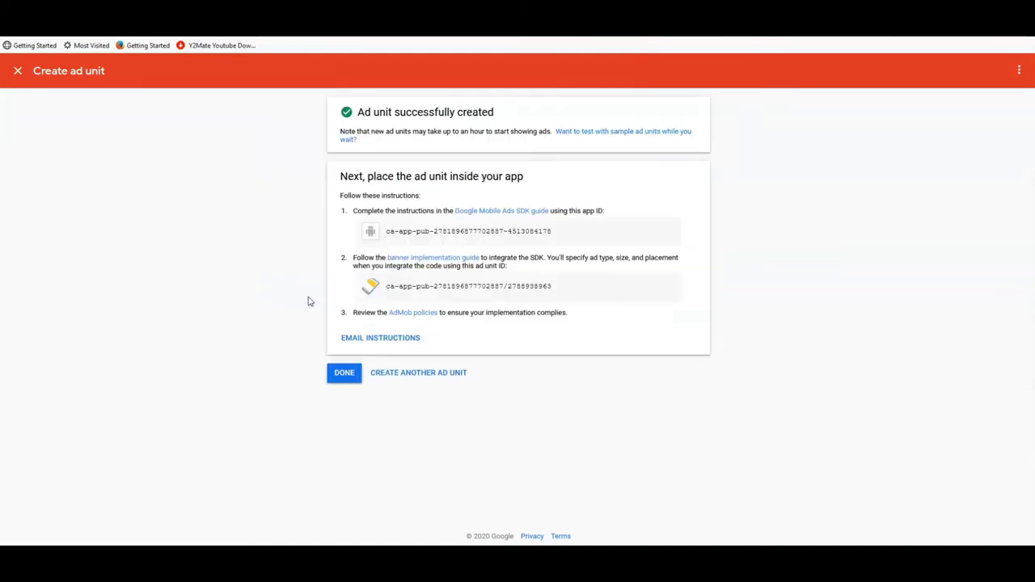
Step: Finish the note 'thats it!' and add 'do the same for the other 2'
key(alt+Tab)
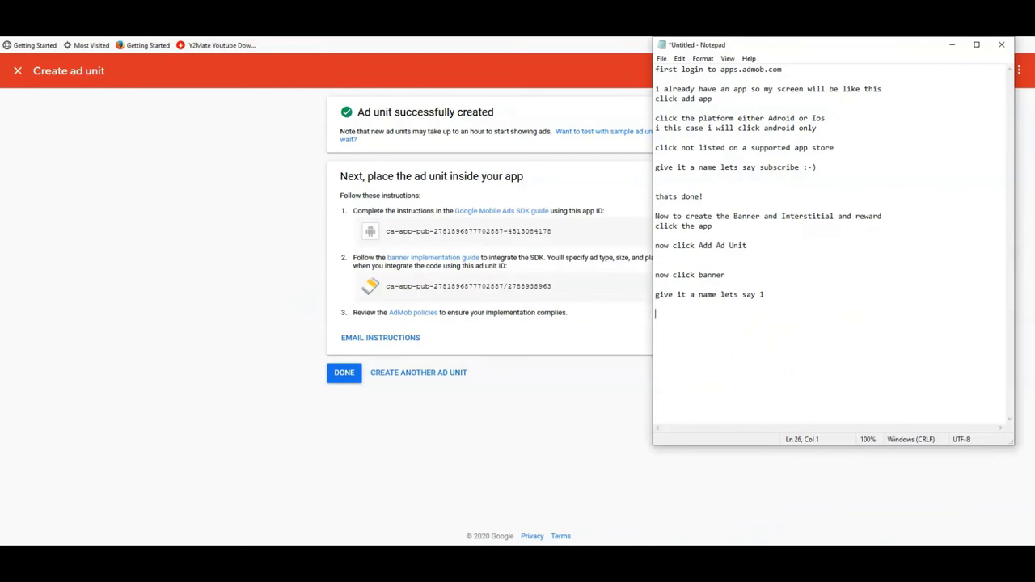
text(ats)
key(BackSpace)
text(!)
text(the same )
text(for )
text(the othe)
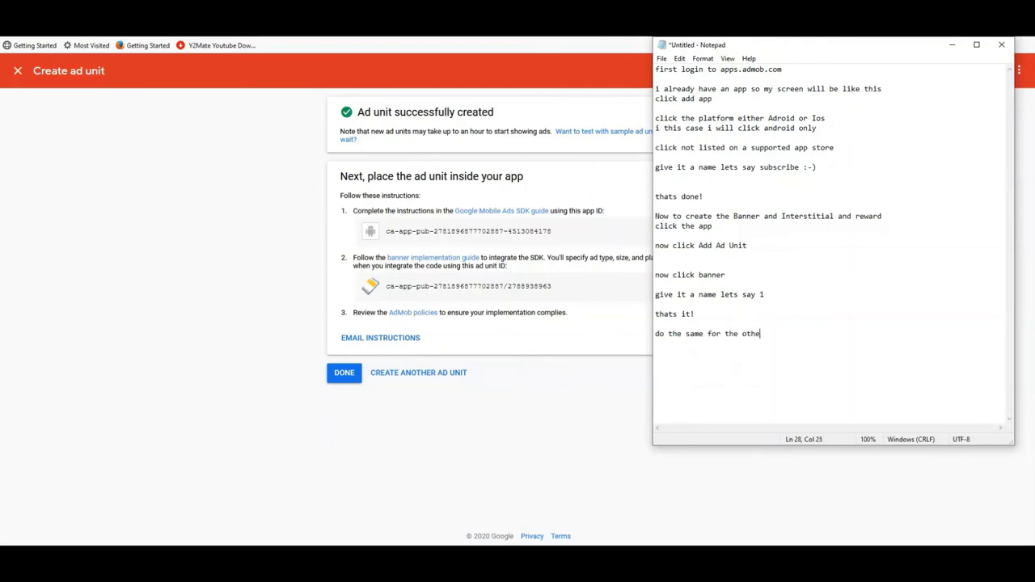
text(r 2)
Step: Create an Interstitial ad unit named '1' and return to the ad units list
click(344, 373)
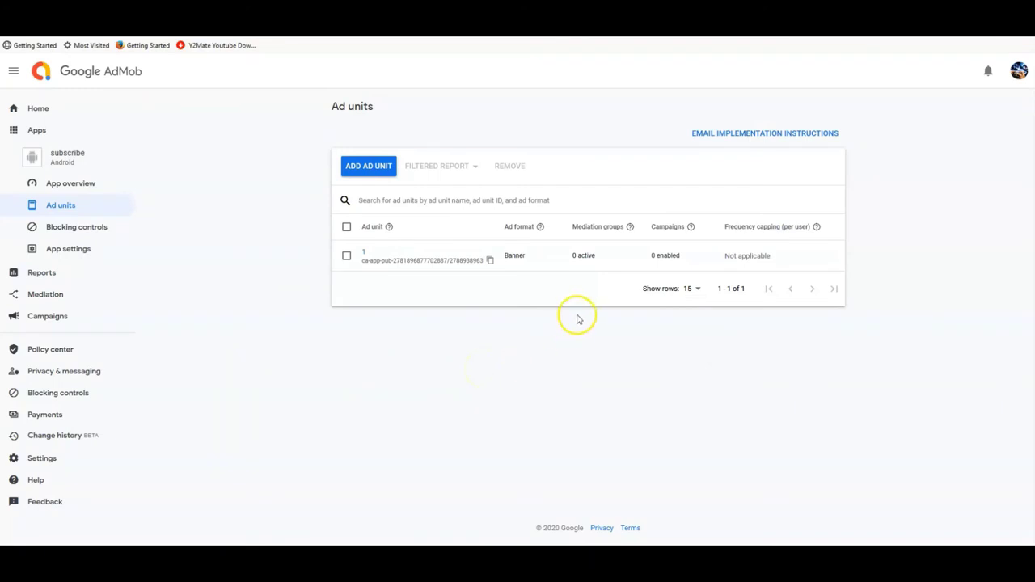
click(370, 166)
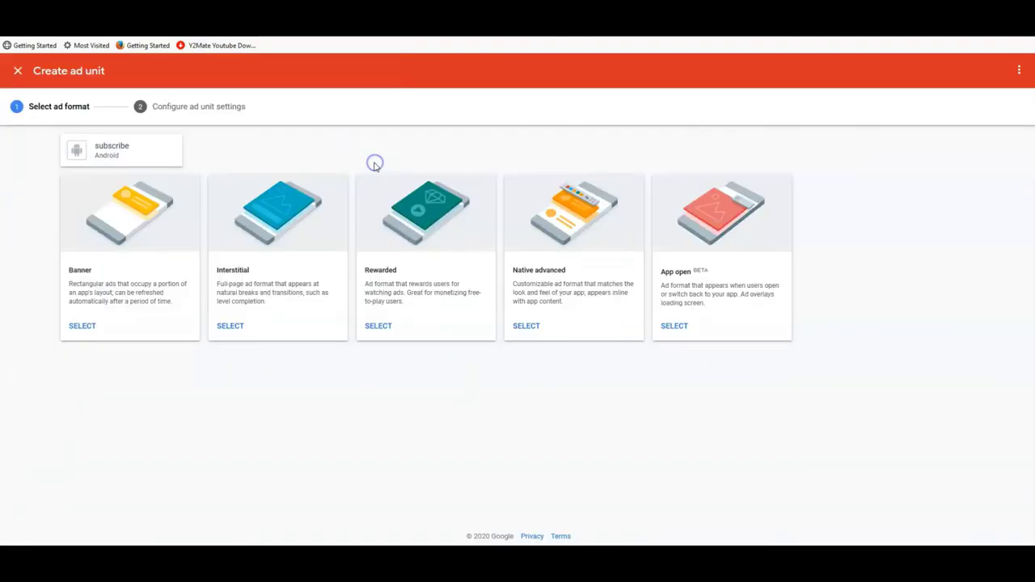
click(233, 326)
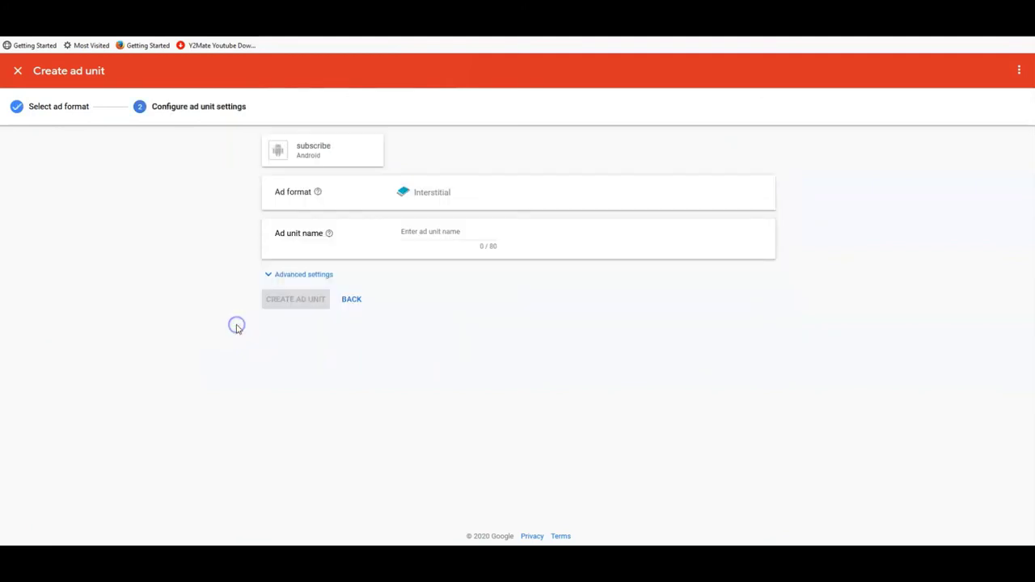
click(411, 231)
text(1)
click(296, 299)
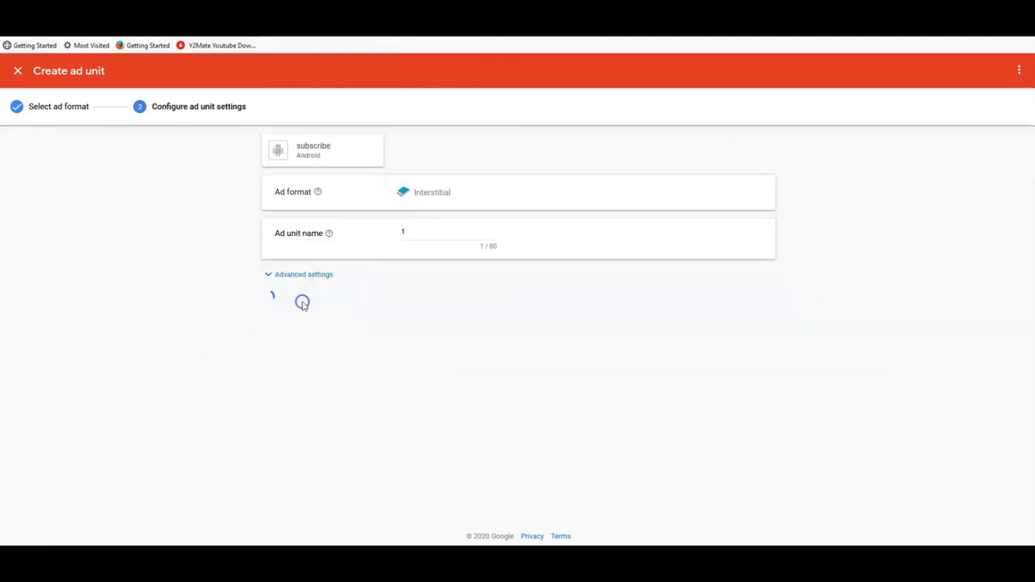
click(340, 373)
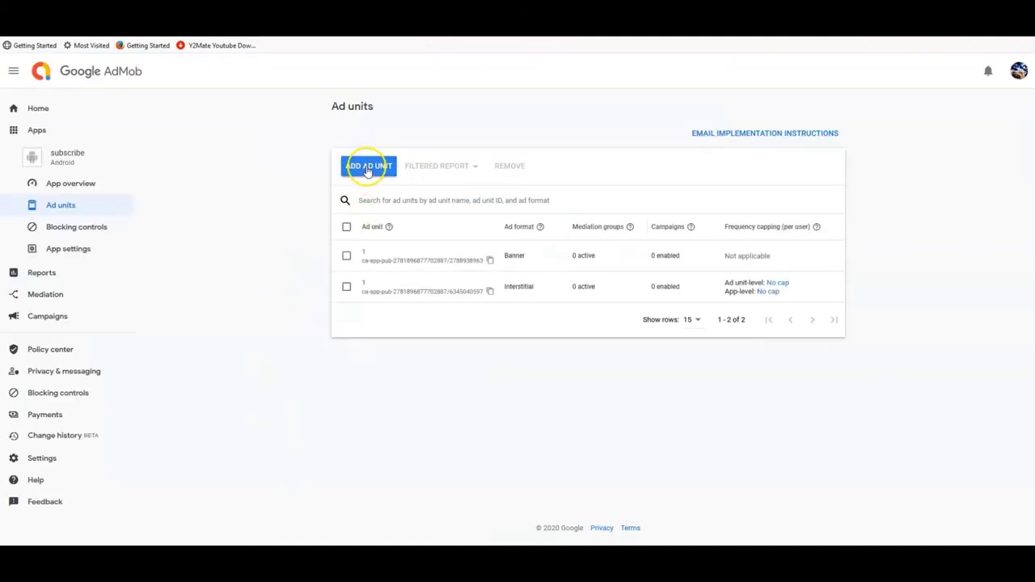
Step: Create a Rewarded ad unit named '1' and return to the ad units list
click(368, 169)
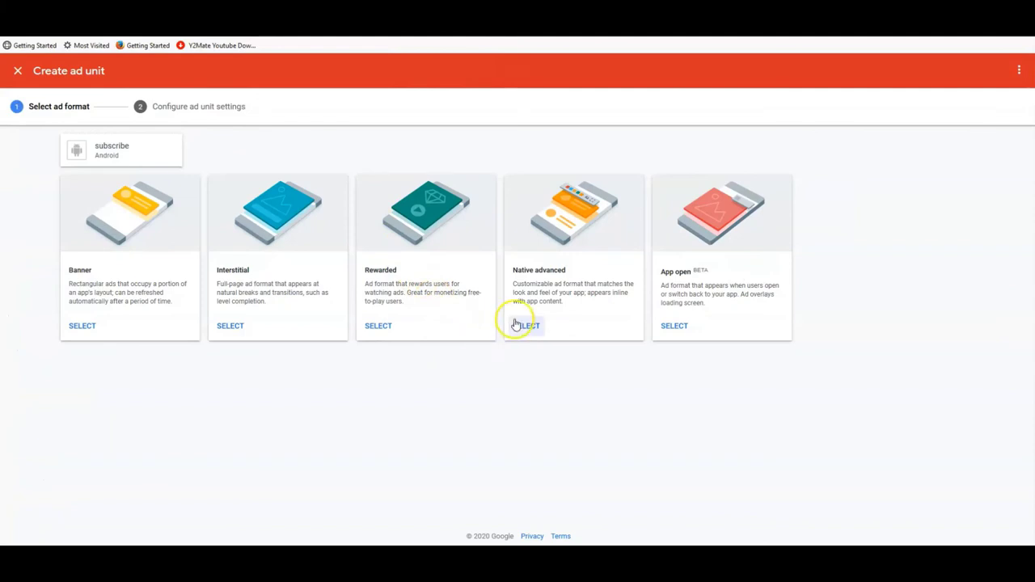
click(379, 326)
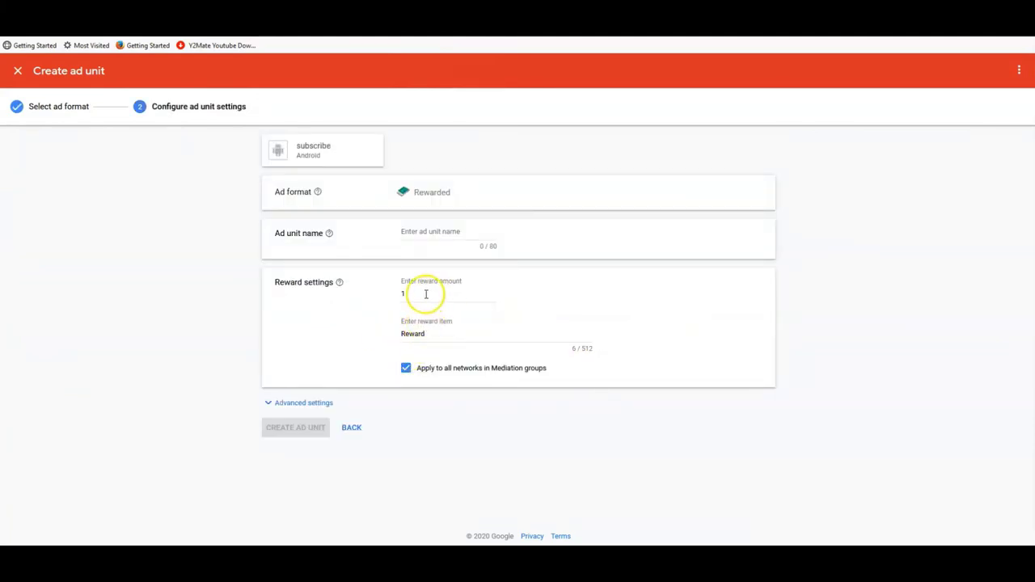
click(417, 233)
text(1)
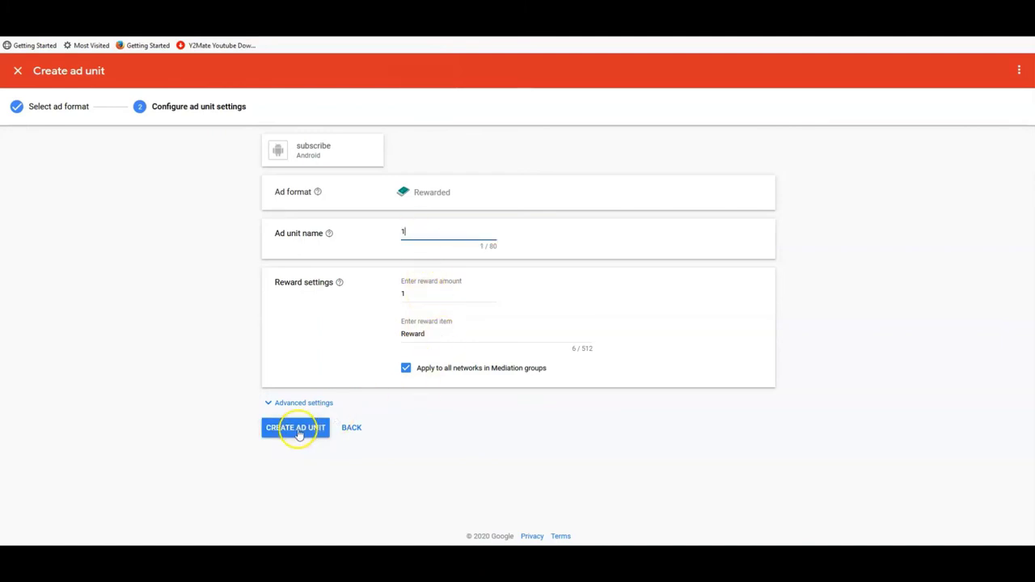
click(296, 427)
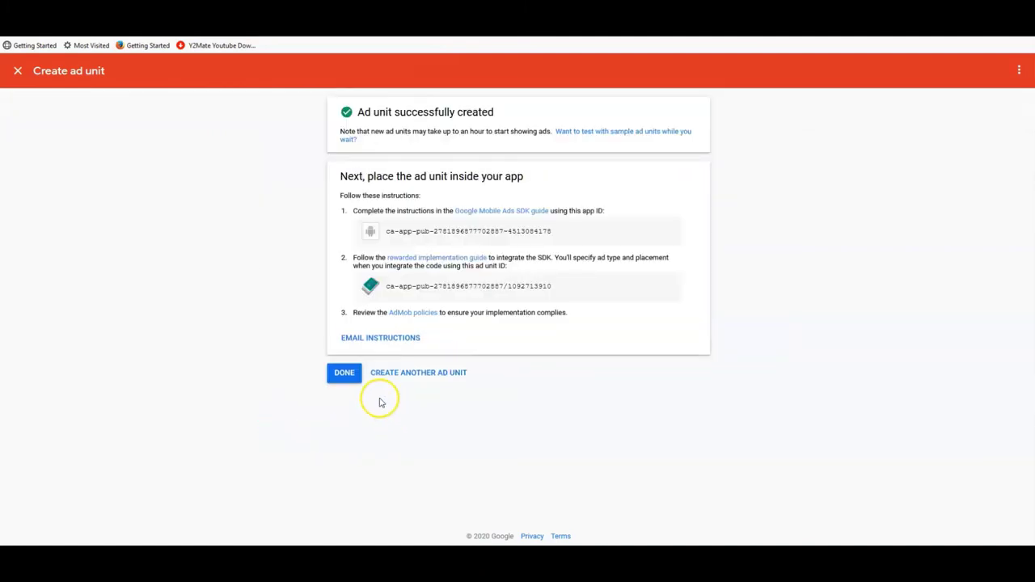
click(346, 370)
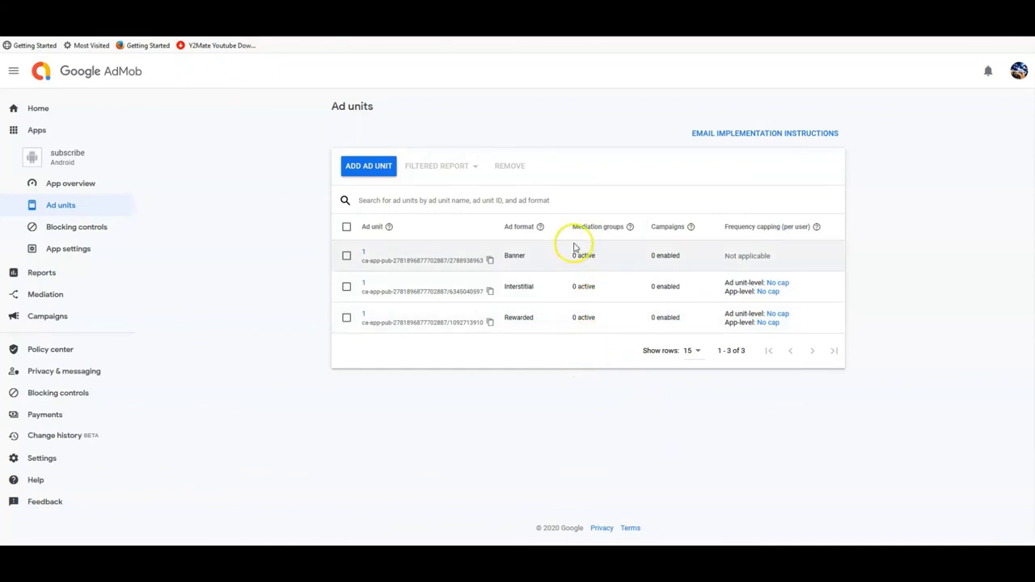
Step: Add the line 'done u can copy here' below the tutorial notes in Notepad
key(alt+Tab)
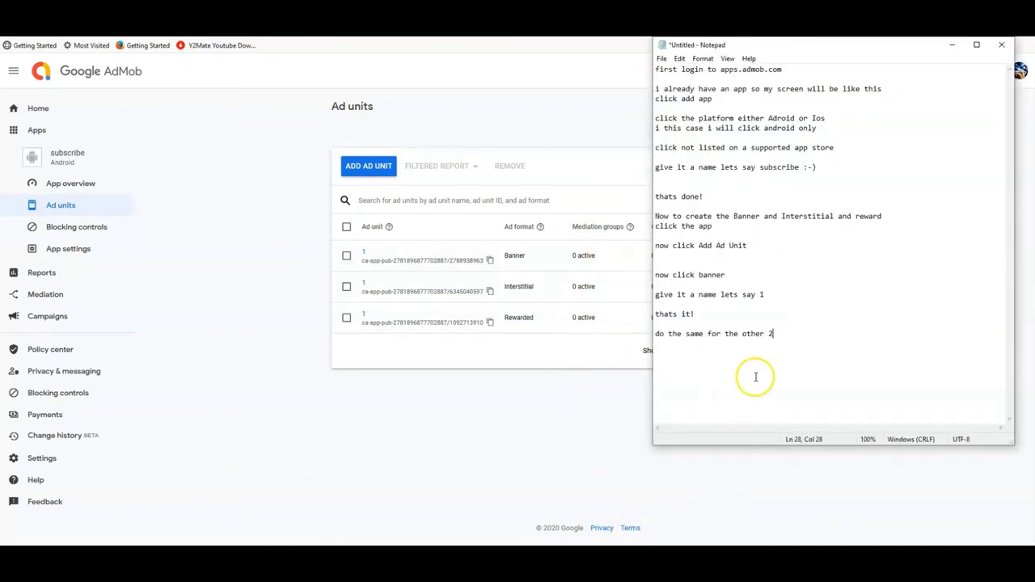
key(Return)
key(Return)
key(Return)
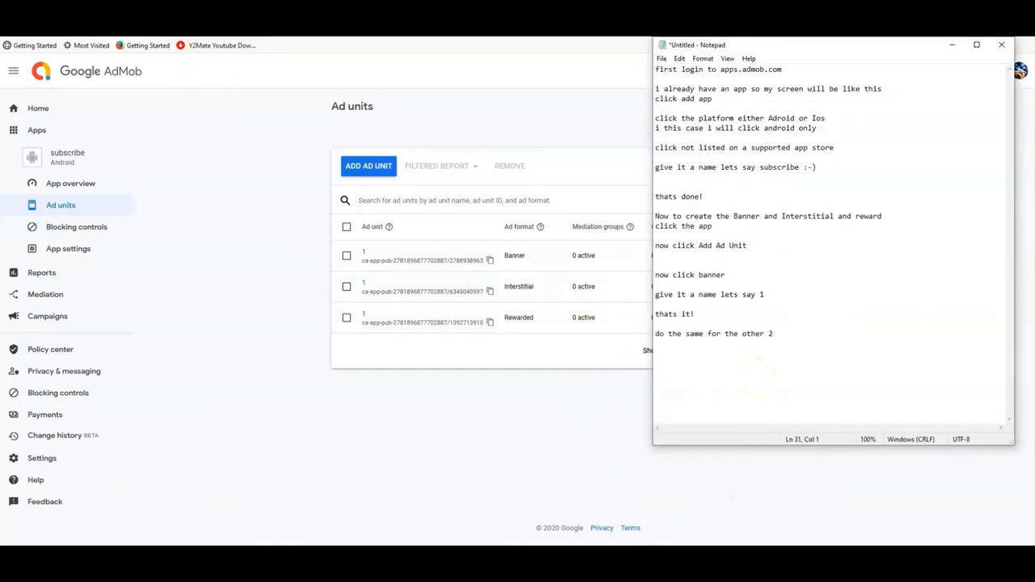
text(done u )
text(can )
text(cop)
text(y h)
text(ere)
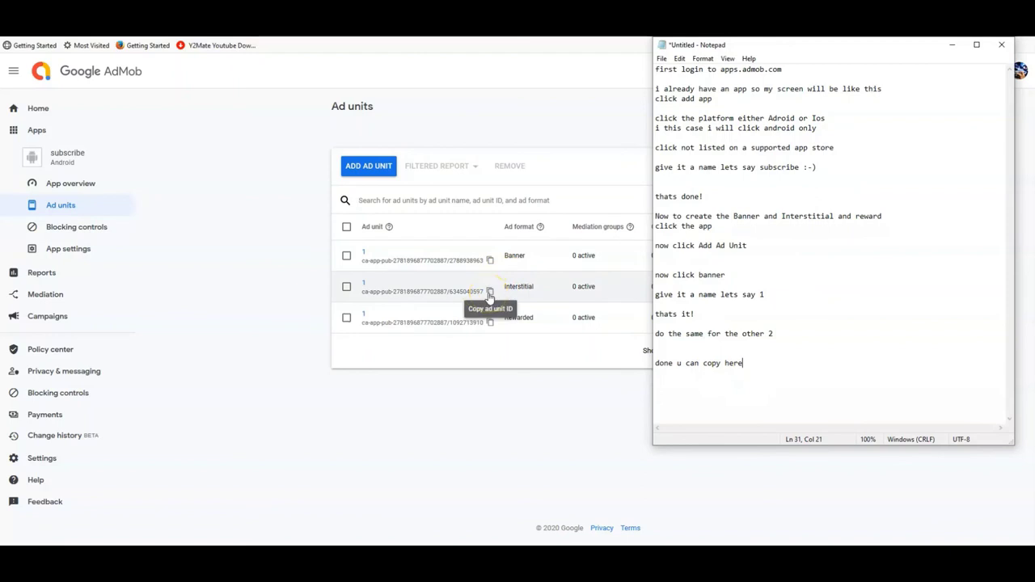
Step: Copy the Banner and Rewarded ad unit IDs, then add 'thanks for watching now pls subscribe'
click(489, 260)
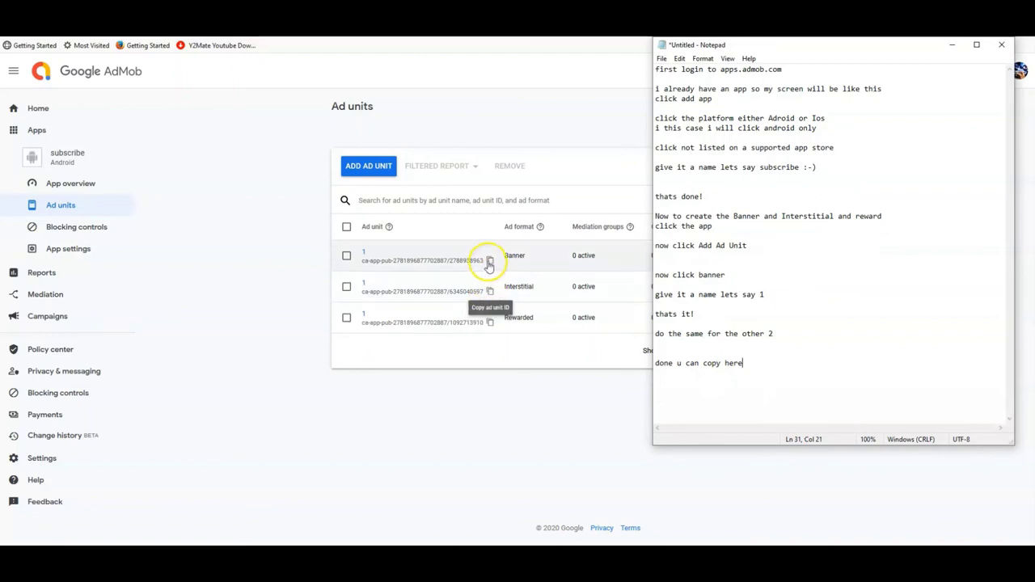
click(489, 322)
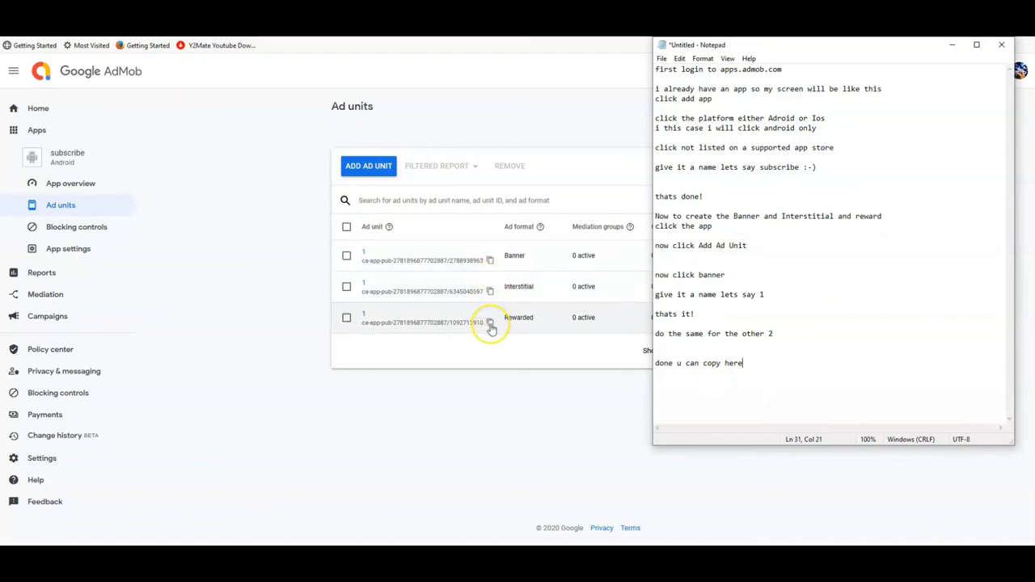
click(833, 385)
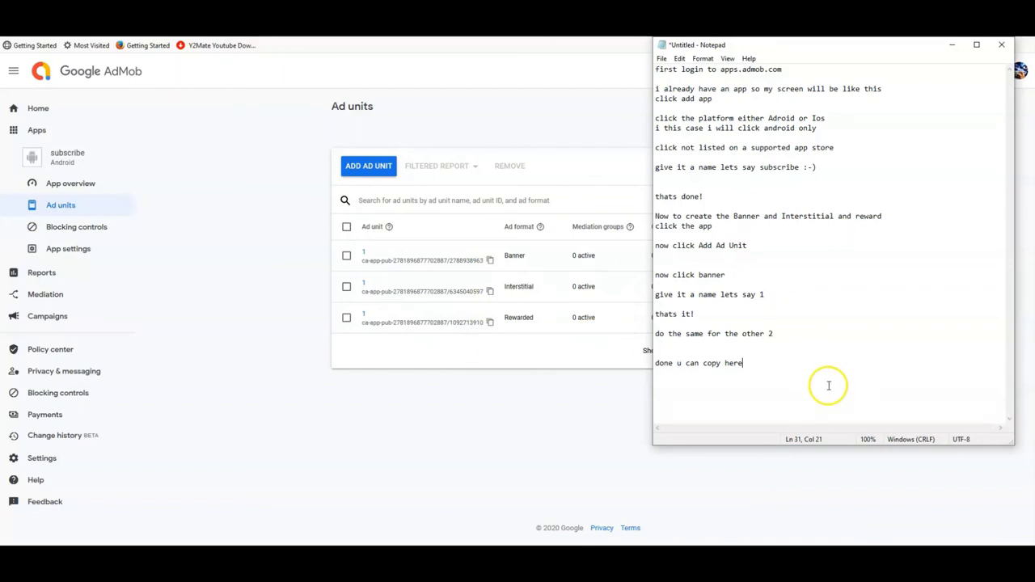
key(Return)
key(Return)
text(thanks)
text( for wat)
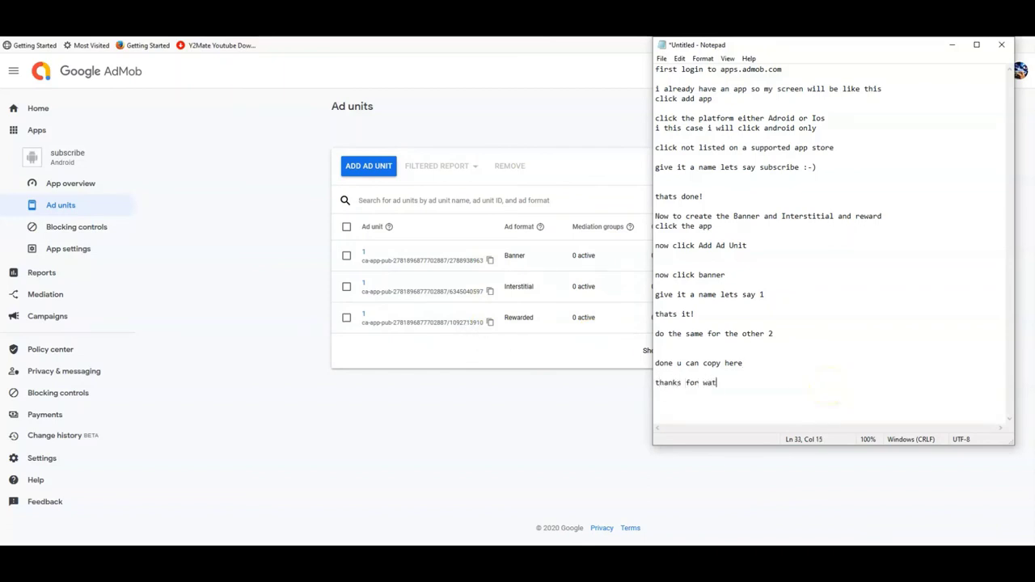
text(chin)
text(g now p)
text(ls subscri)
text(be)
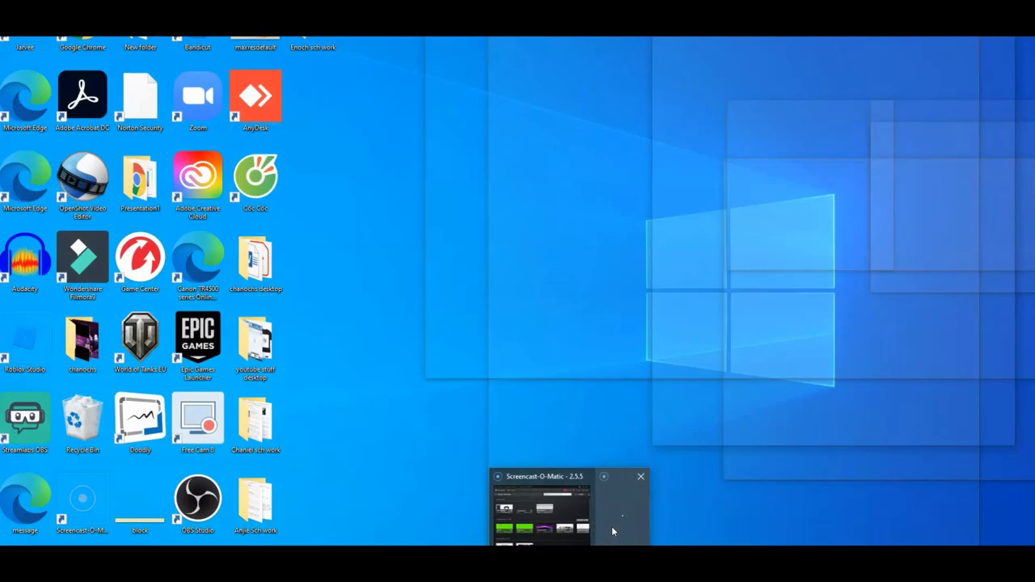
click(611, 525)
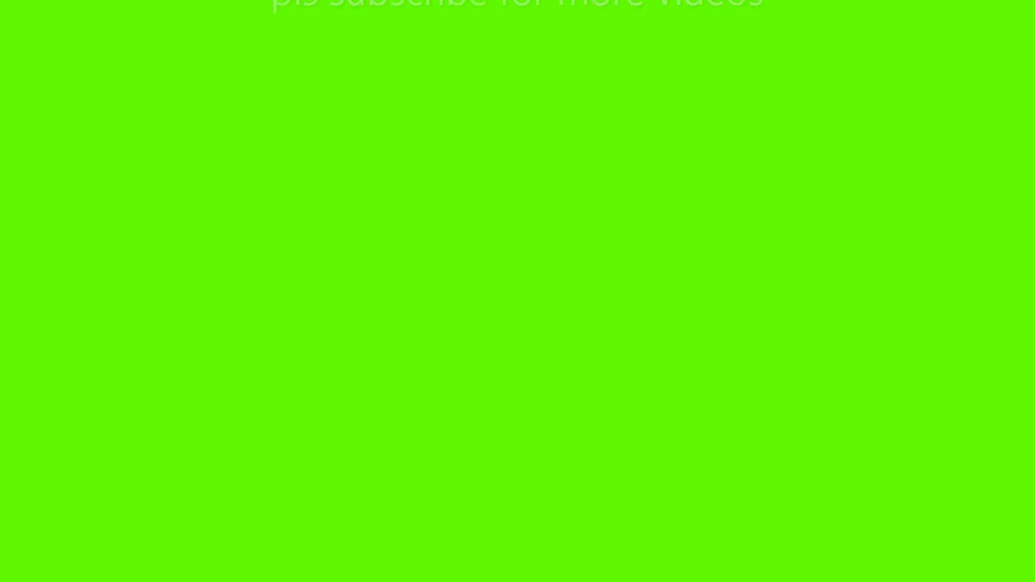